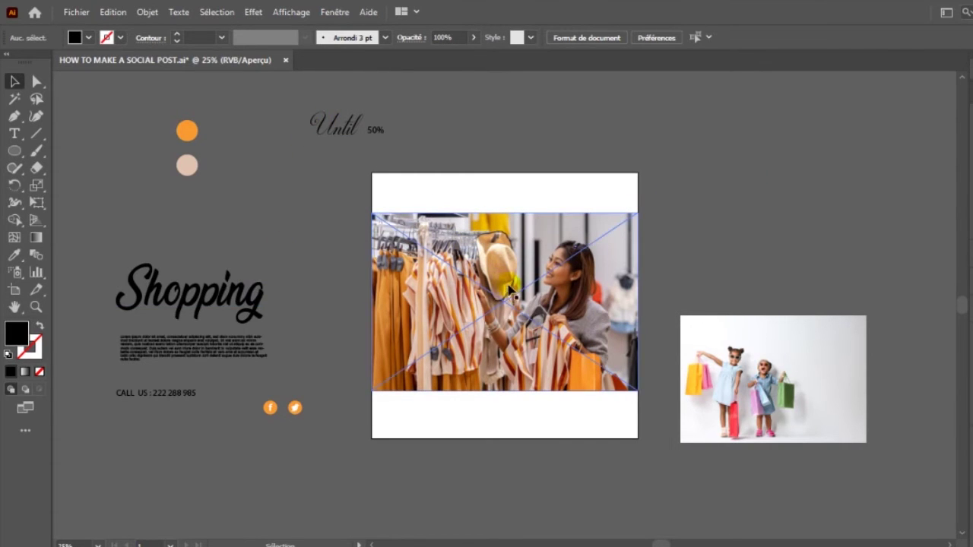
Step: Move the photo of the woman shopping up on the artboard, leaving a narrow white strip above it
left_click_drag(514, 292, 514, 268)
left_click(689, 261)
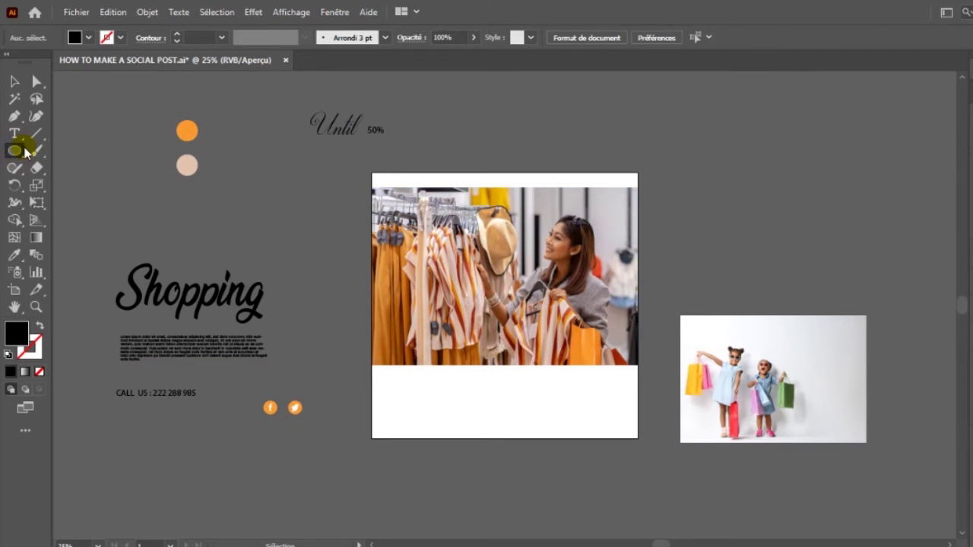
left_click_drag(17, 151, 79, 187)
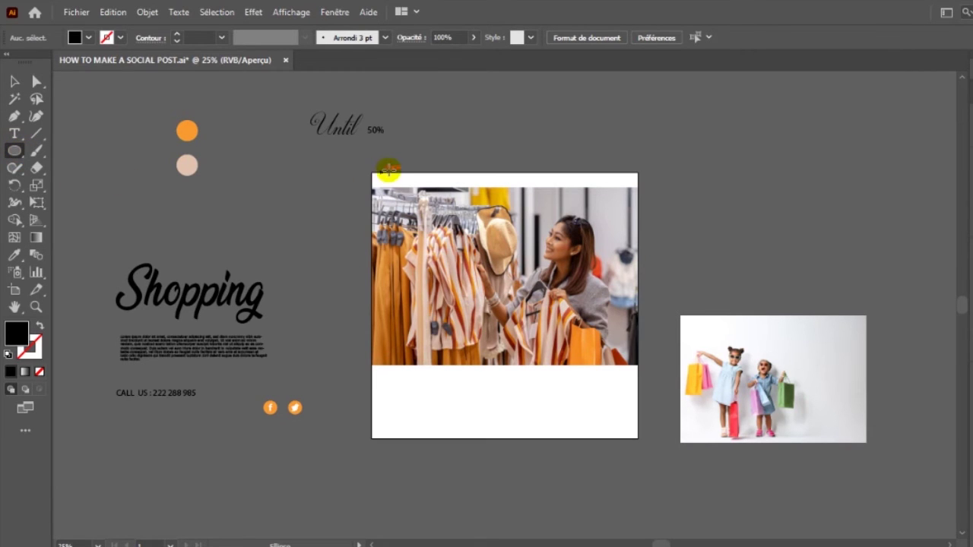
left_click_drag(373, 173, 487, 253)
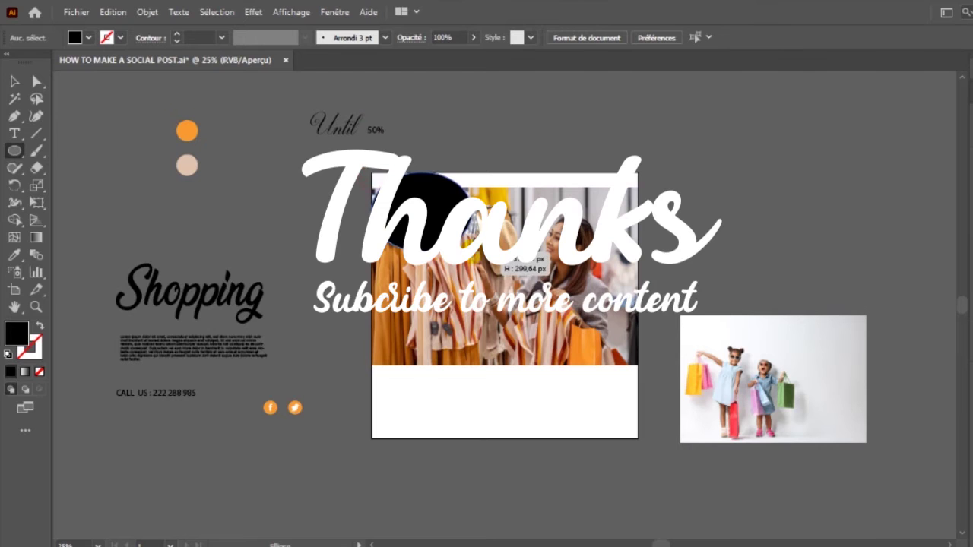
key("ctrl+z")
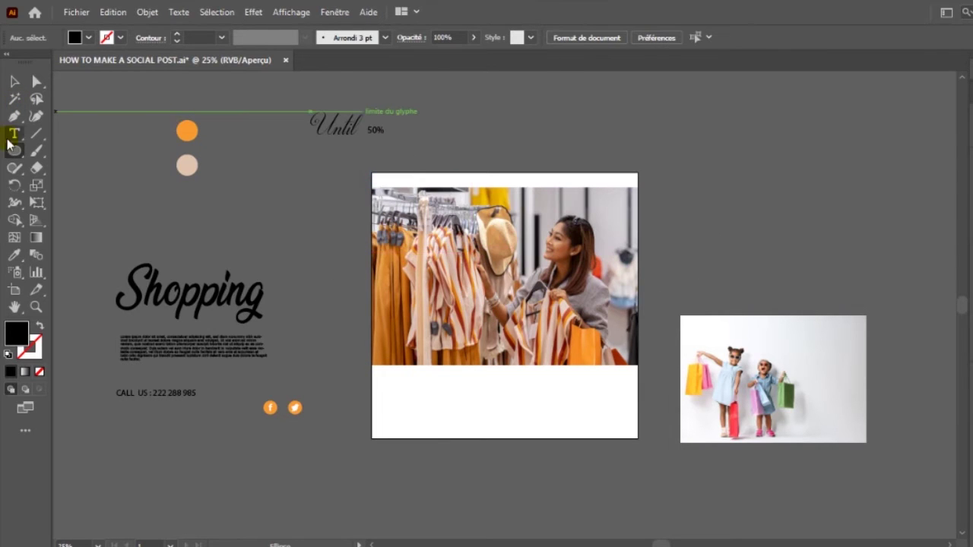
Step: Draw a full-height rectangle over roughly the left 70% of the artboard and fill it with the orange sampled from the colour circle
left_click_drag(17, 152, 98, 152)
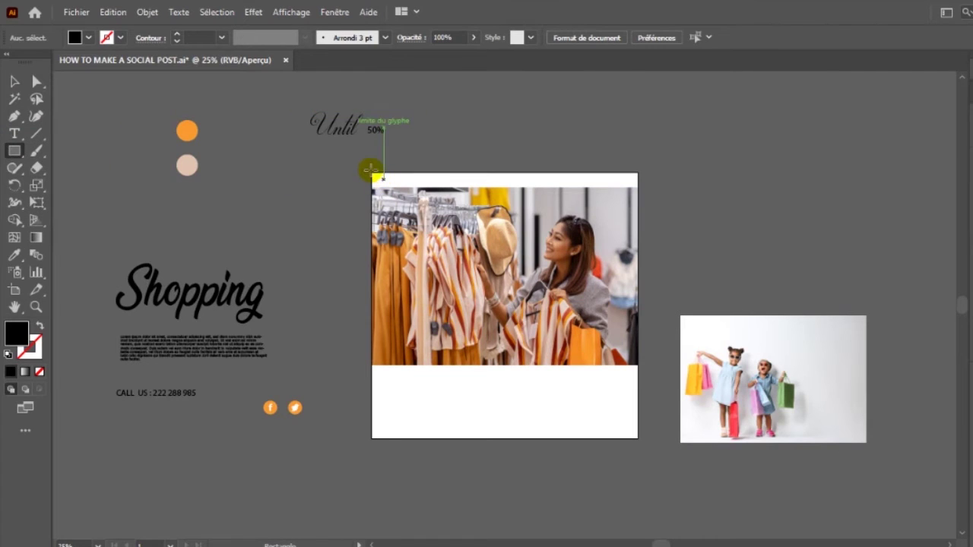
left_click_drag(372, 173, 563, 438)
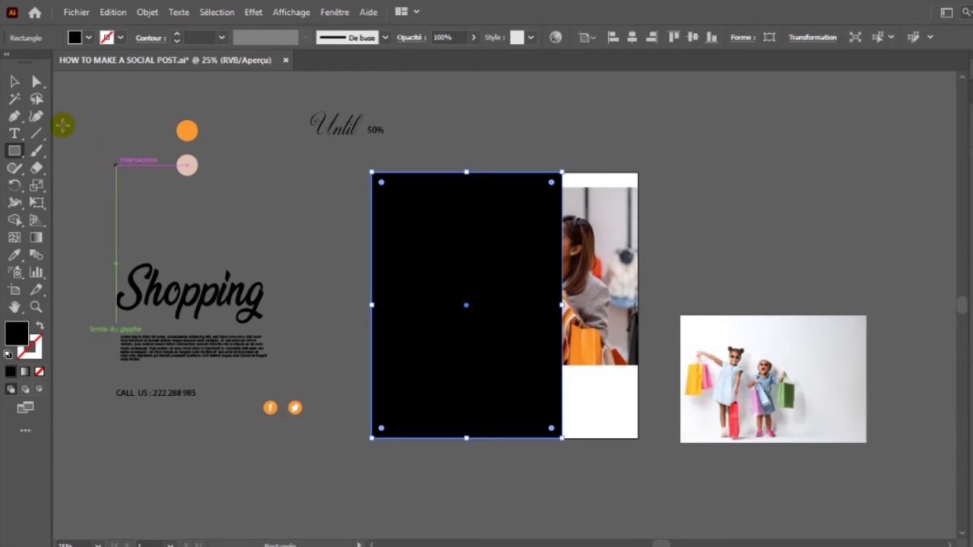
left_click(14, 83)
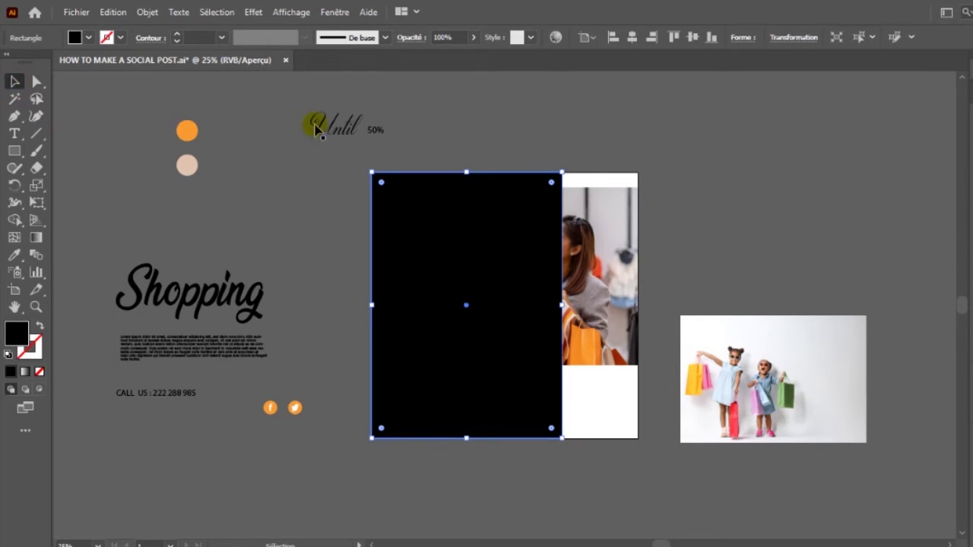
key("i")
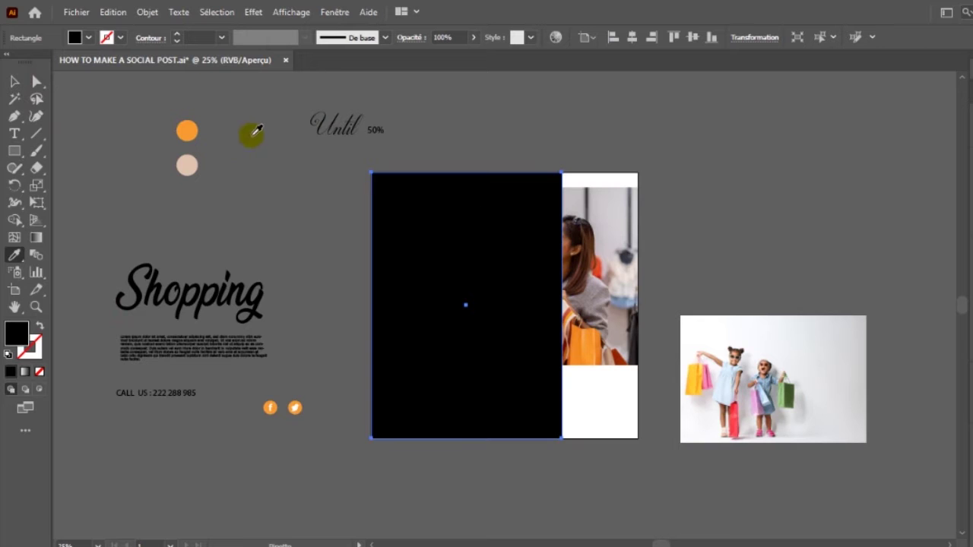
left_click(187, 129)
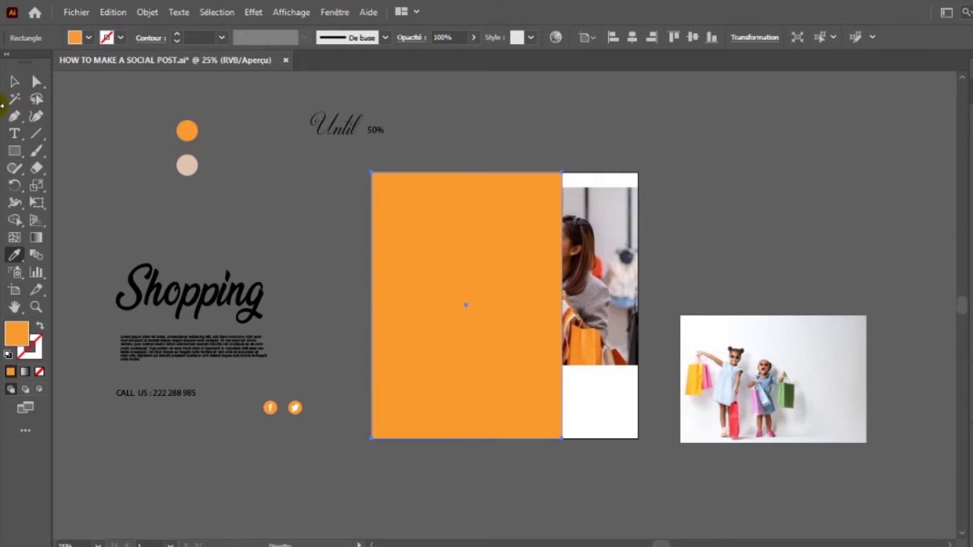
left_click(14, 82)
left_click(584, 243)
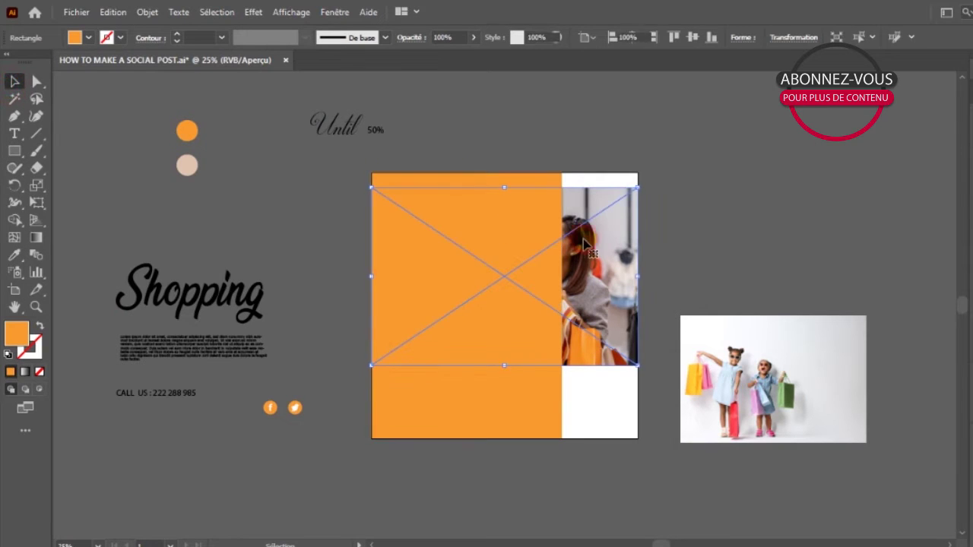
double_click(584, 244)
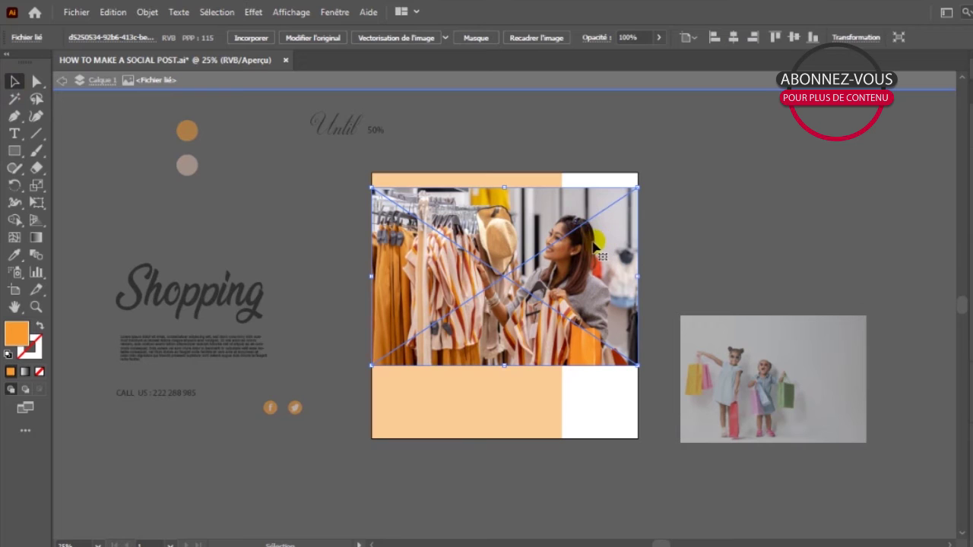
left_click(714, 233)
left_click(643, 82)
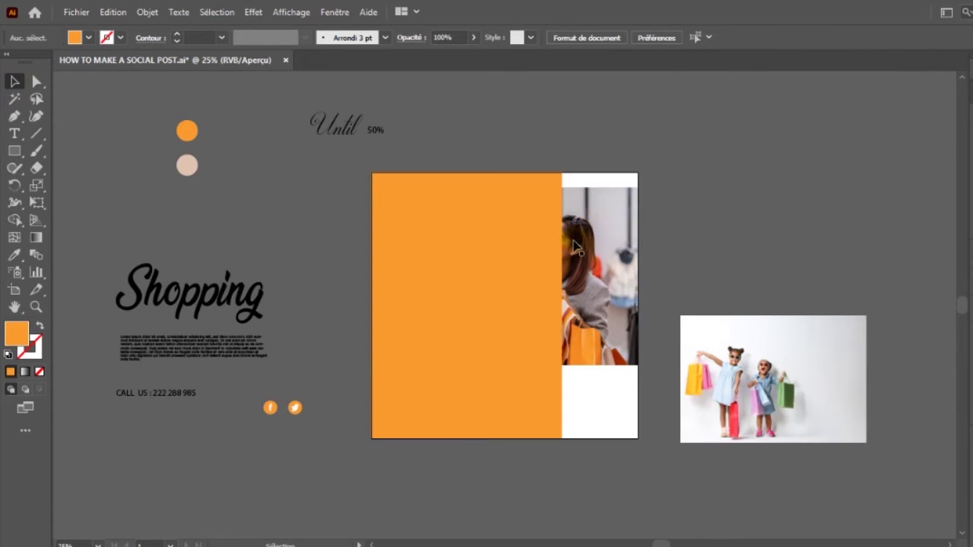
Step: Send the orange rectangle to the back, behind the photo
left_click(502, 261)
right_click(501, 261)
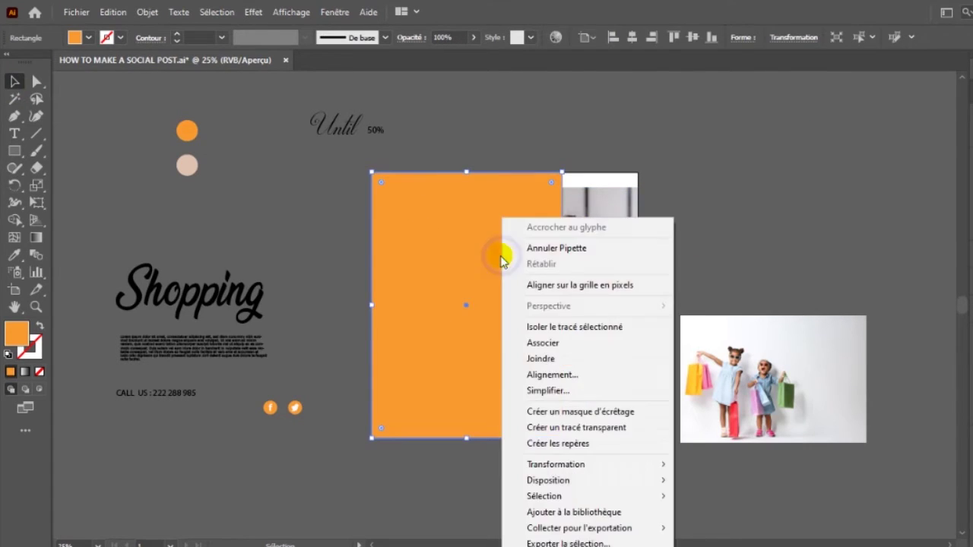
mouse_move(601, 482)
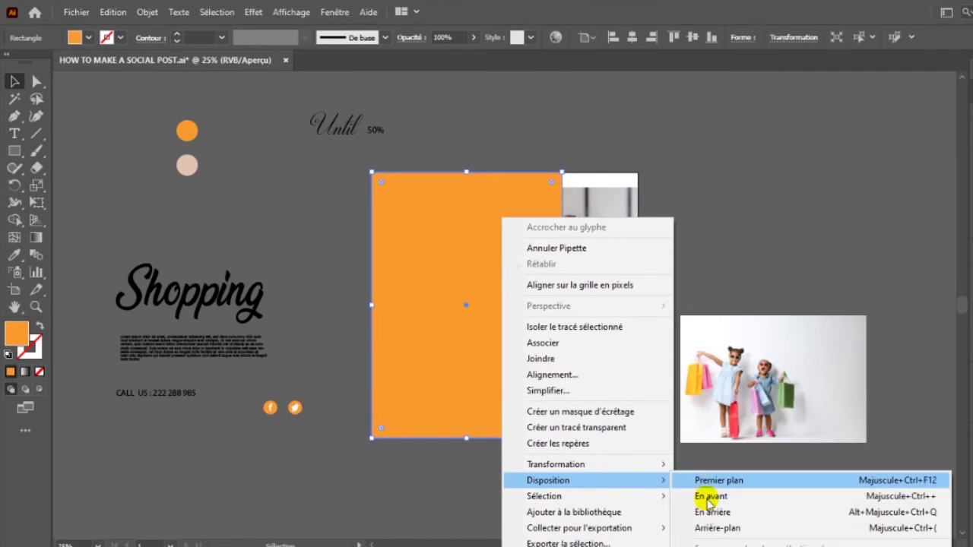
left_click(703, 526)
left_click(688, 249)
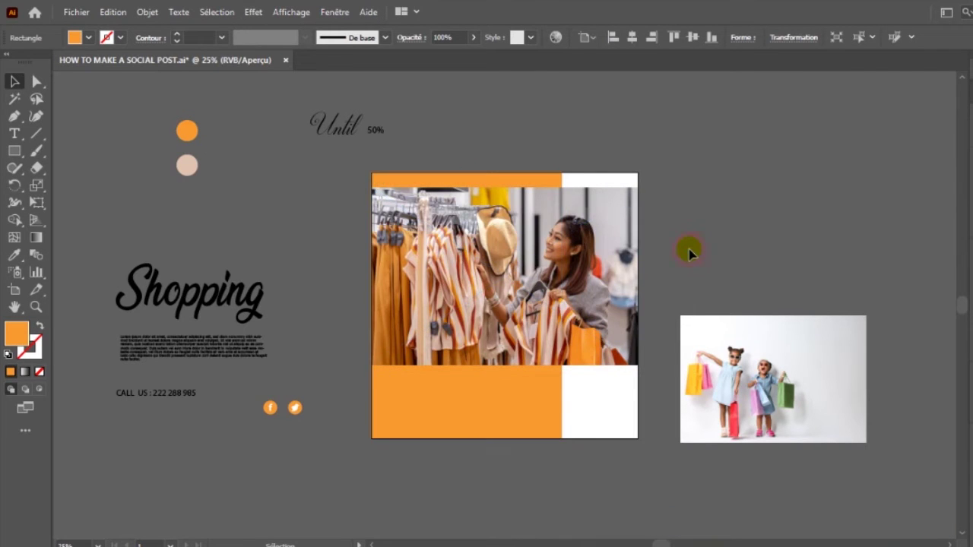
Step: Duplicate the orange rectangle flush with the artboard's right edge and fill the copy with the beige sampled from the second circle
left_click(595, 333)
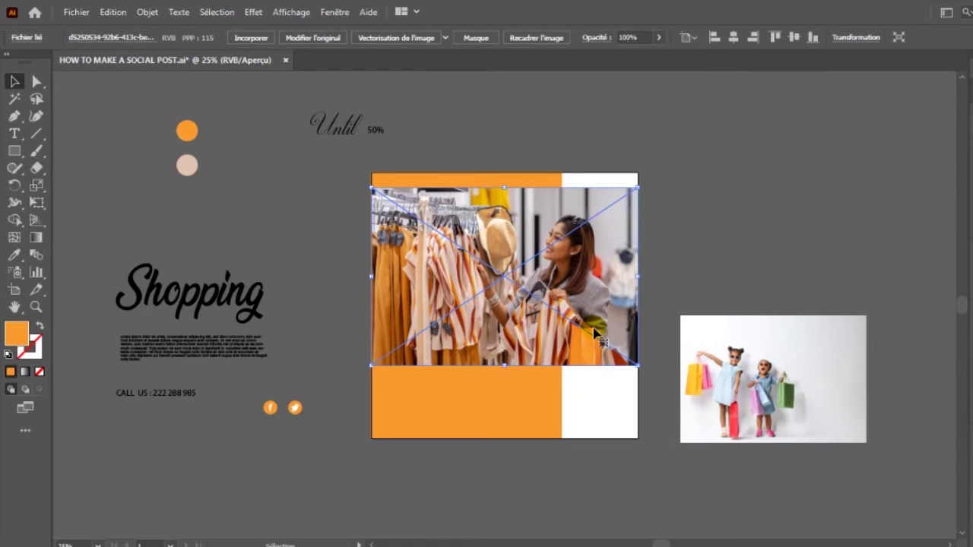
left_click(447, 409)
left_click_drag(510, 424, 587, 426)
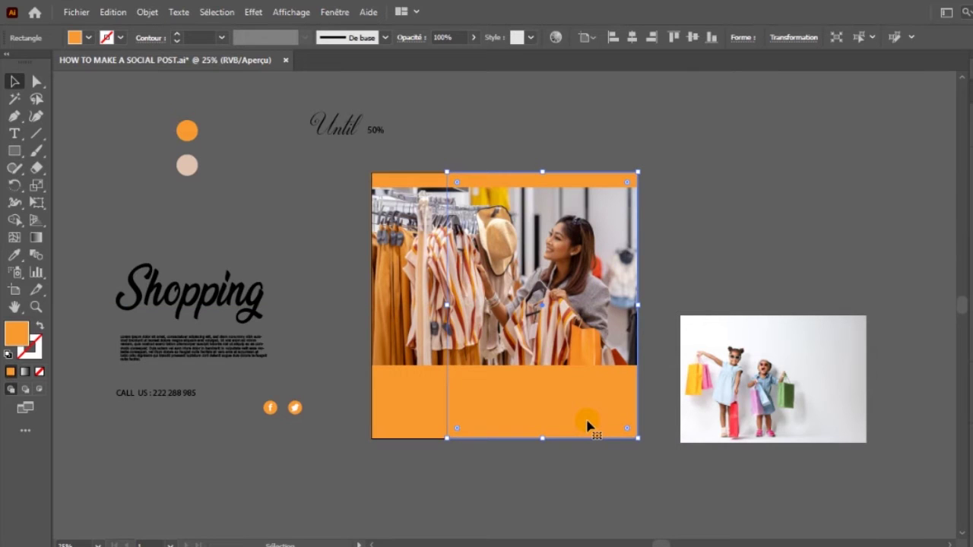
key("i")
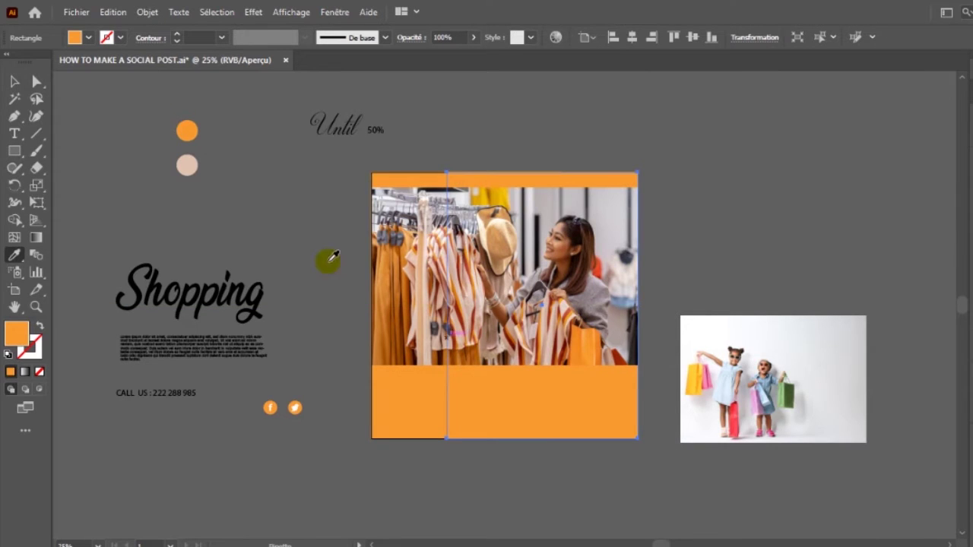
left_click(188, 163)
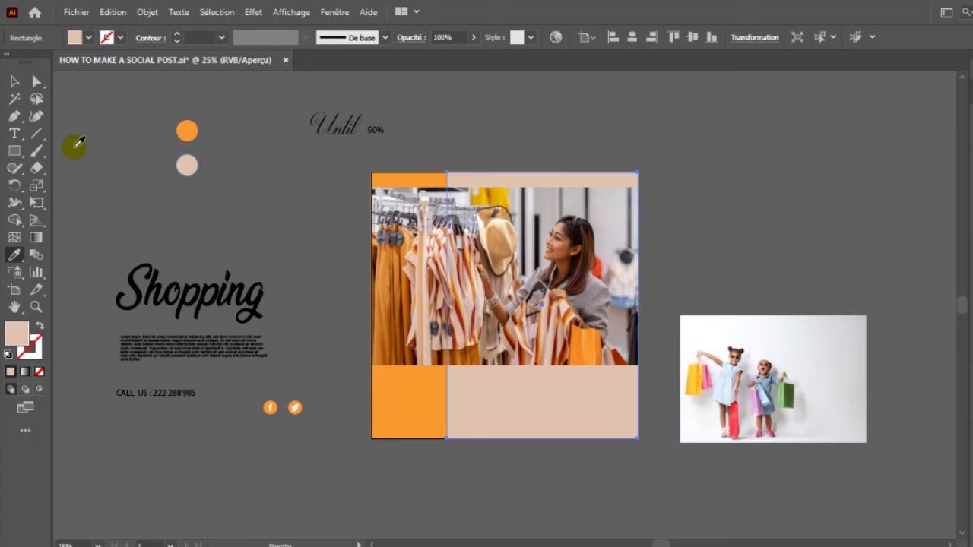
left_click(15, 82)
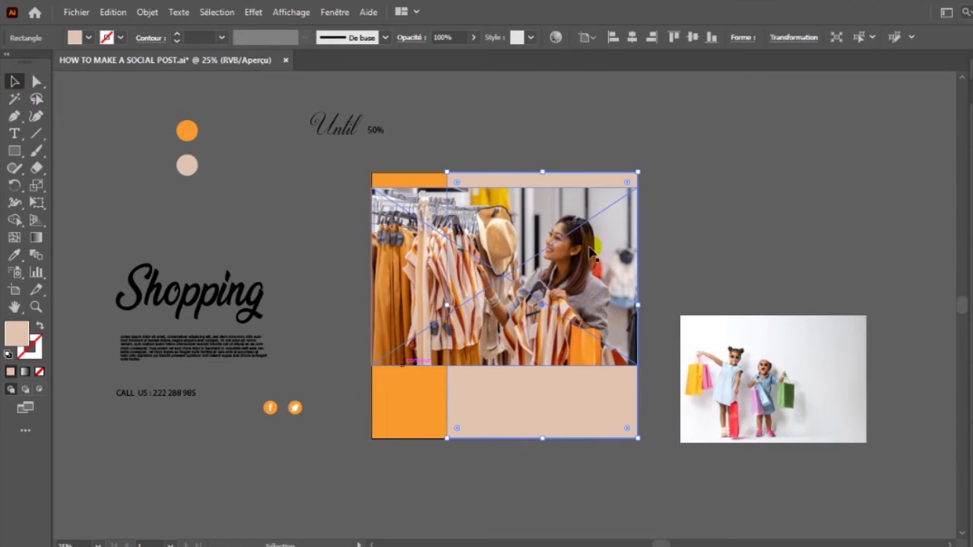
left_click(656, 238)
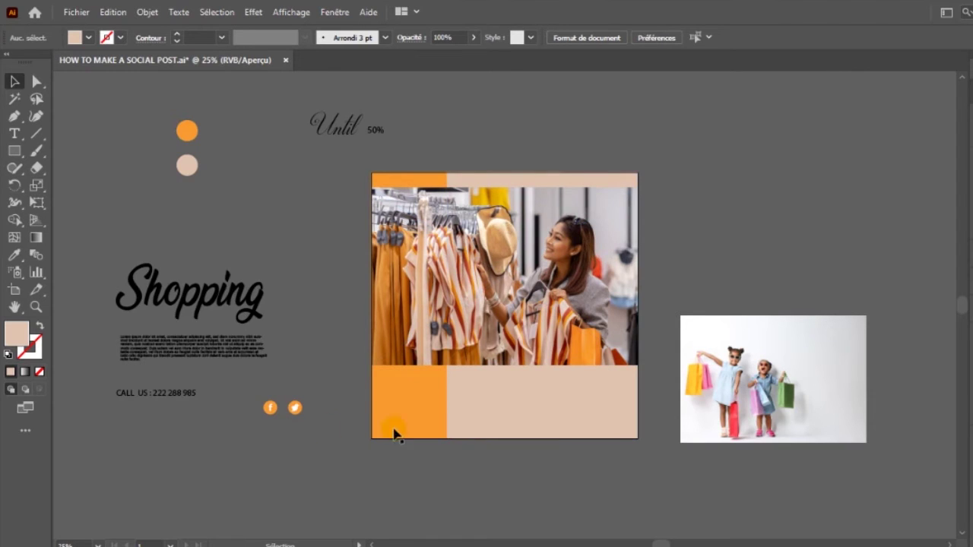
Step: Move the small lorem ipsum paragraph onto the beige area below the photo, near the artboard's bottom
left_click(232, 313)
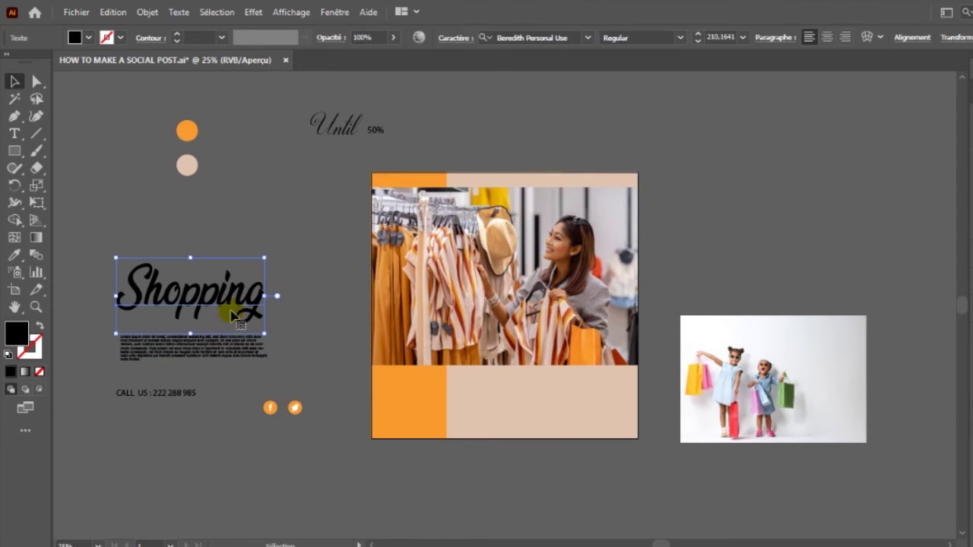
left_click(233, 346)
left_click_drag(234, 344, 576, 412)
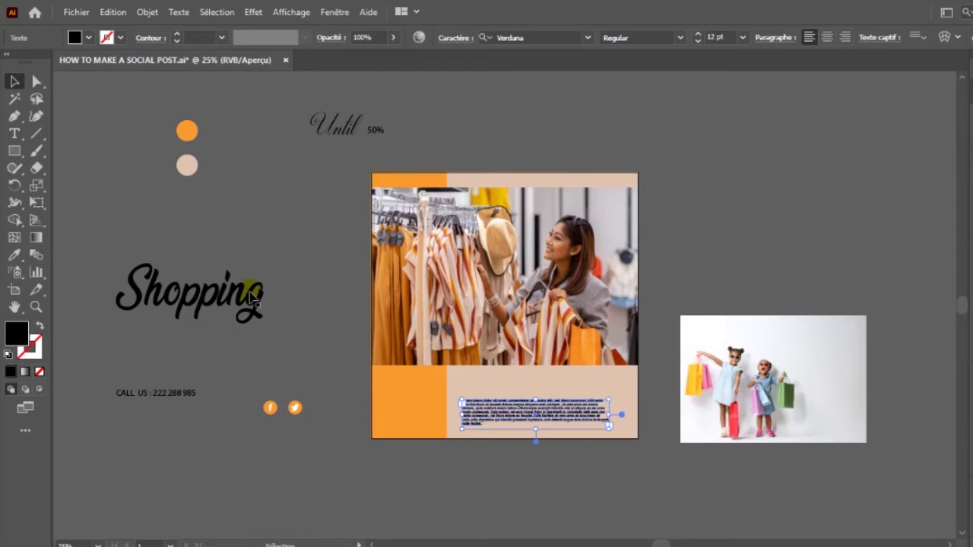
Step: Place the "Shopping" title over the photo's lower edge above the paragraph and bring it to the front
left_click(258, 296)
left_click_drag(262, 291, 570, 372)
right_click(570, 373)
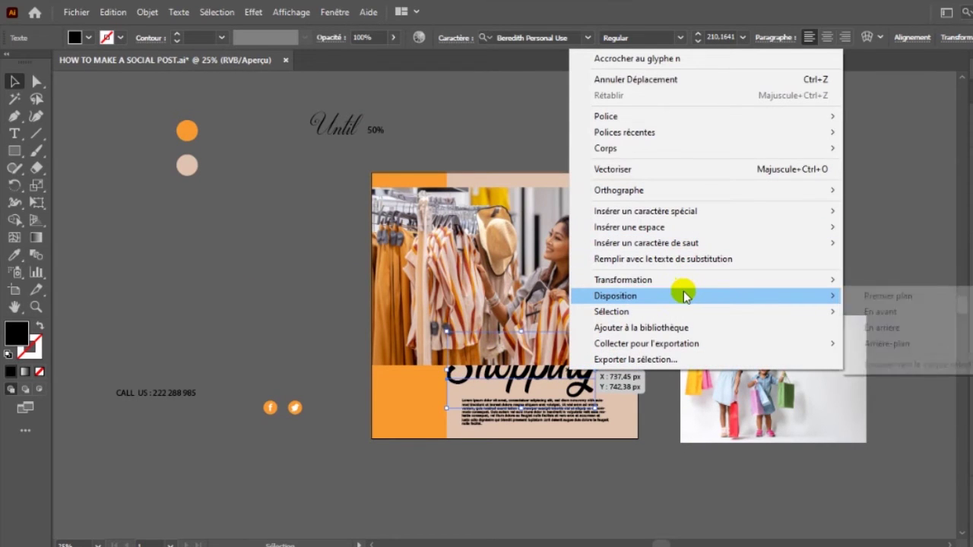
mouse_move(683, 296)
left_click(891, 297)
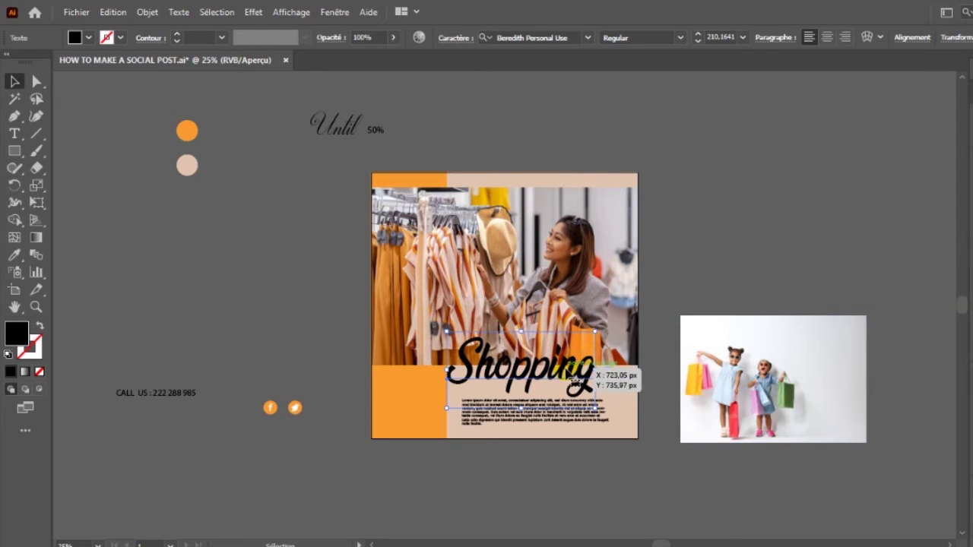
Step: Shift the "Shopping" title slightly to the right above the paragraph
left_click(549, 406)
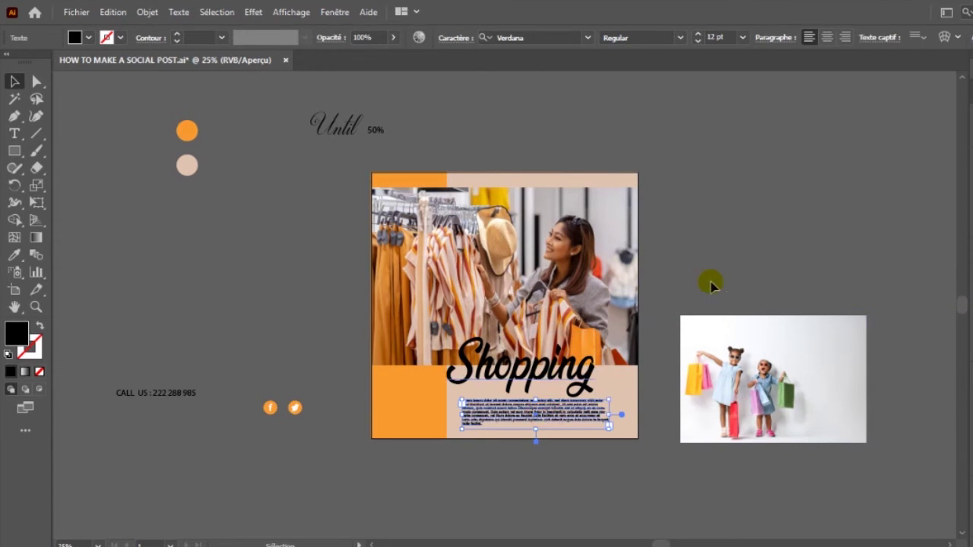
left_click(529, 405)
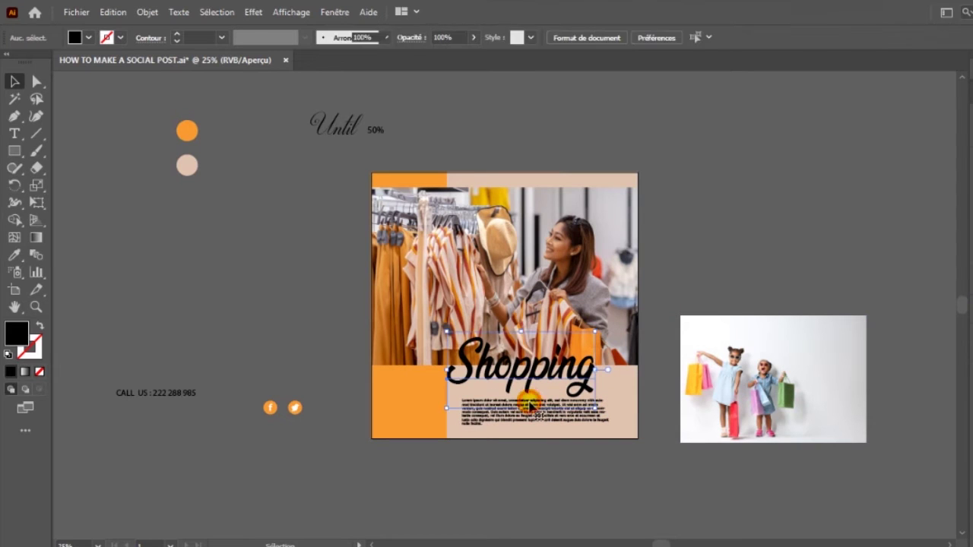
left_click_drag(530, 405, 533, 405)
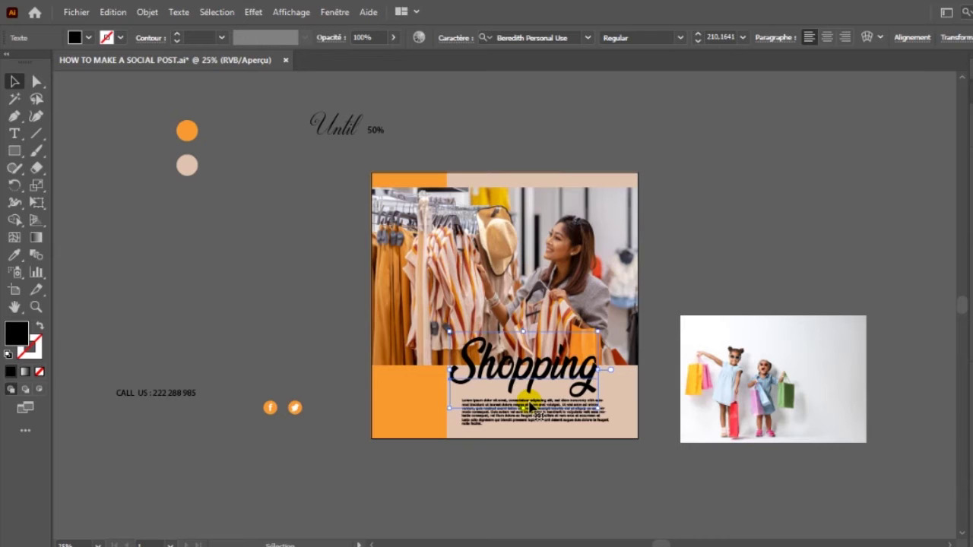
left_click(743, 251)
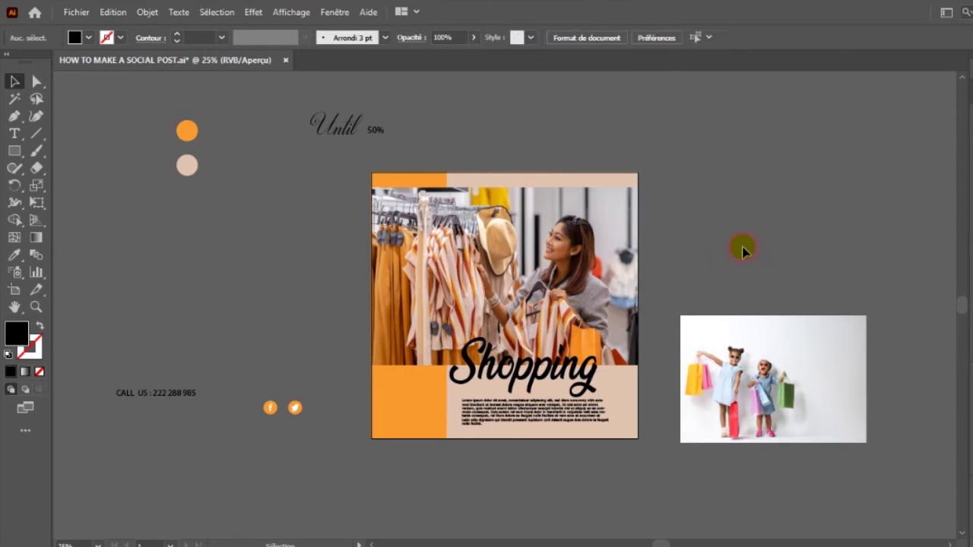
Step: Bring the "Until 50%" text group to the front and place it, slightly reduced, on the photo above the woman's head
left_click_drag(354, 124, 370, 315)
left_click_drag(375, 352, 264, 293)
right_click(264, 292)
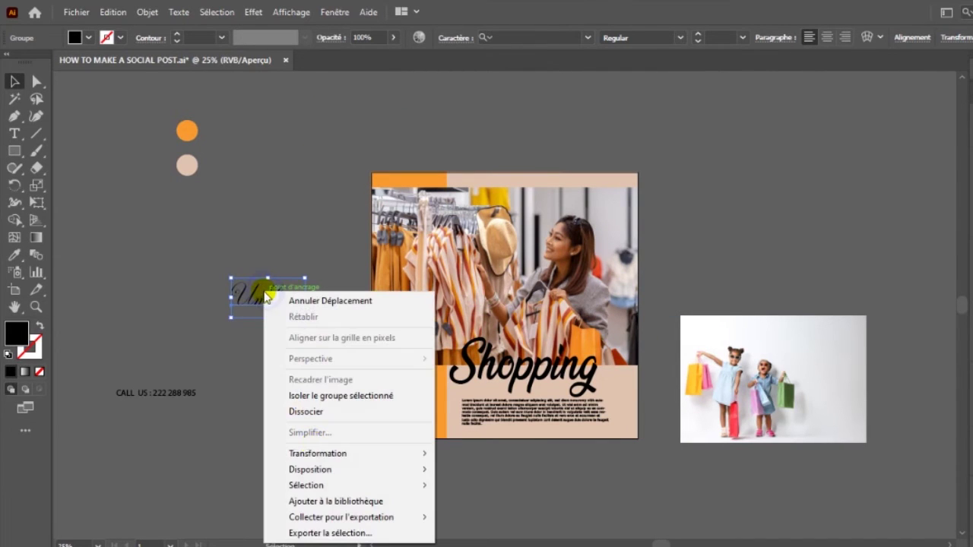
mouse_move(352, 478)
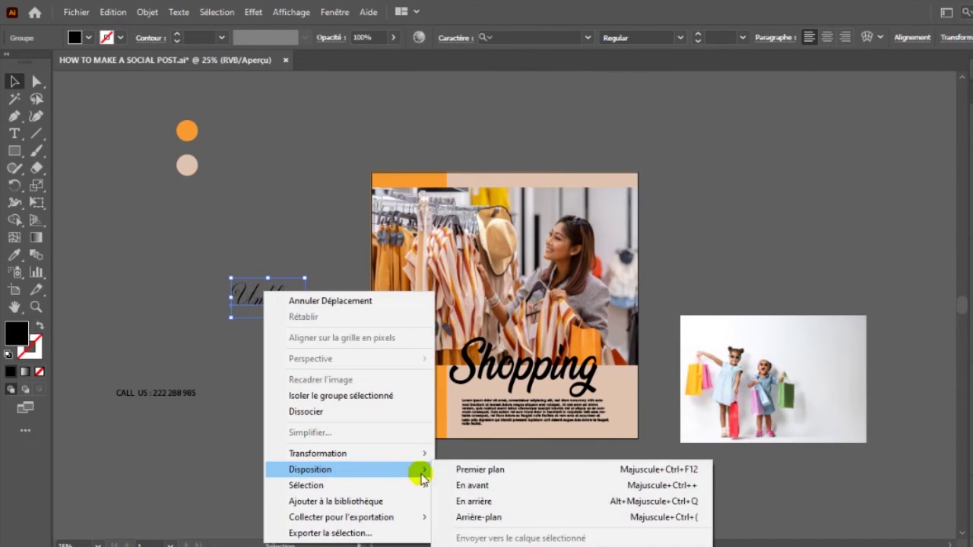
left_click(464, 470)
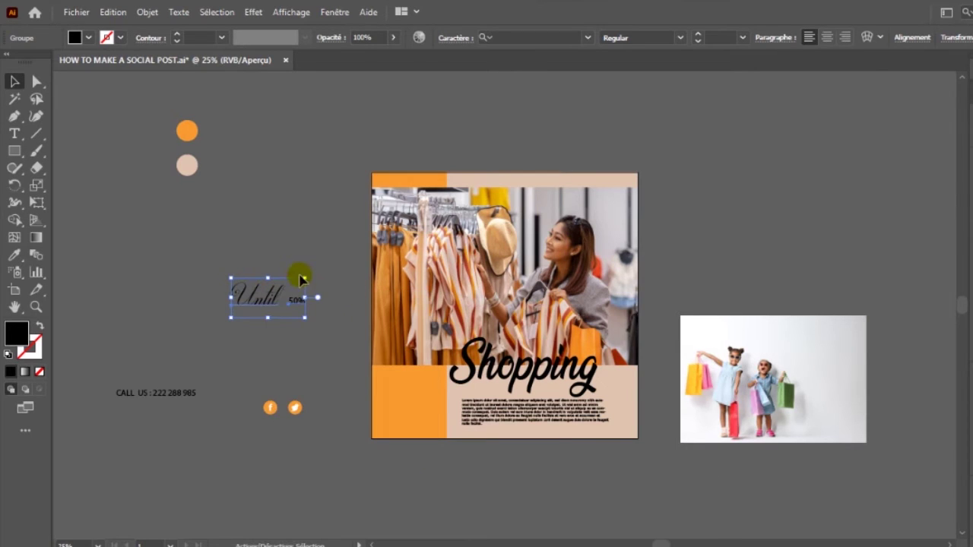
left_click_drag(305, 278, 564, 210)
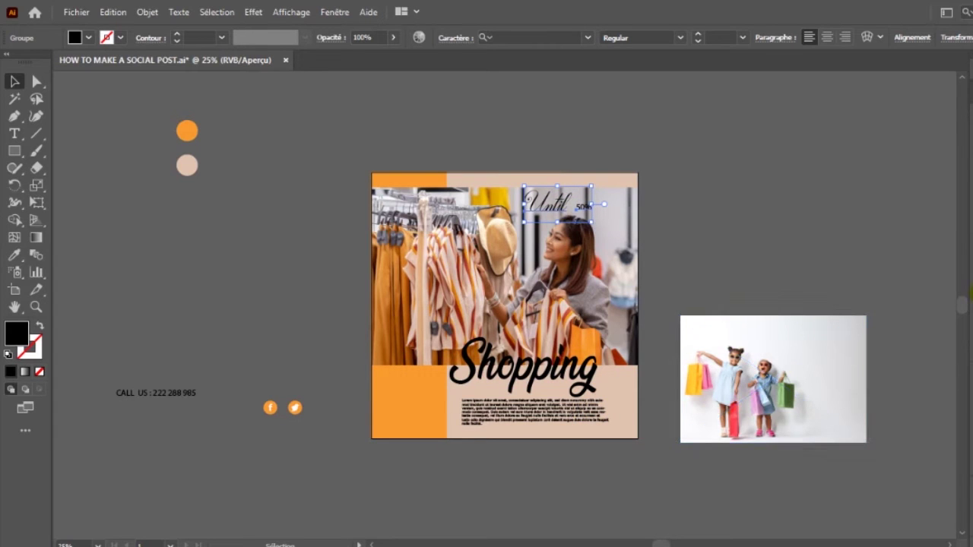
Step: Apply a white 1 pt stroke to the "Until 50%" text group
left_click(972, 290)
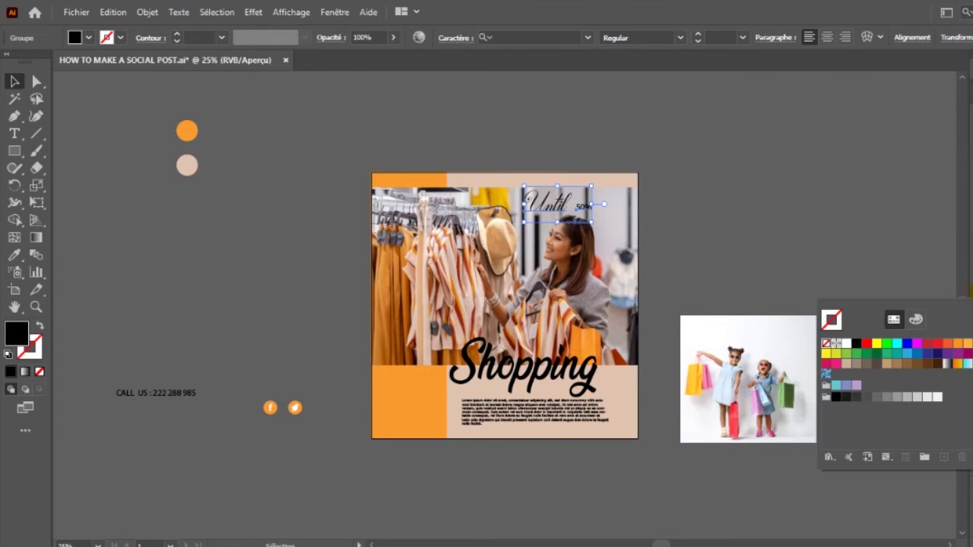
left_click(846, 345)
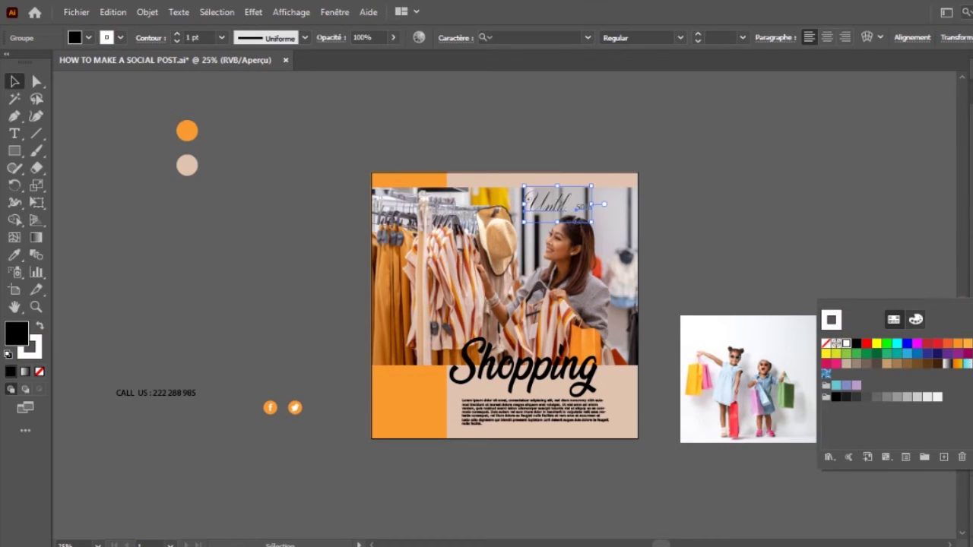
Step: Set the stroke weight of the "Until 50%" text group to 0.75 pt and deselect it
left_click(972, 297)
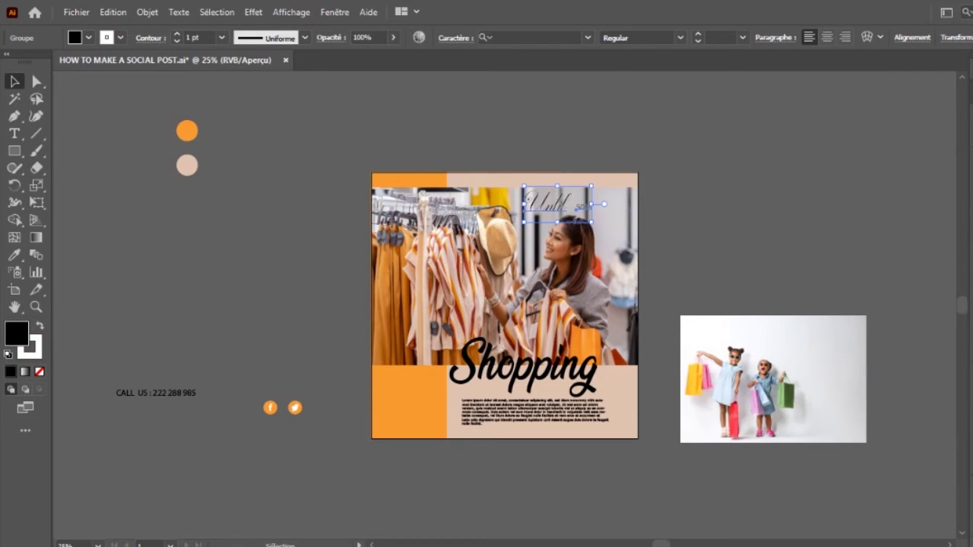
left_click(177, 34)
left_click(177, 34)
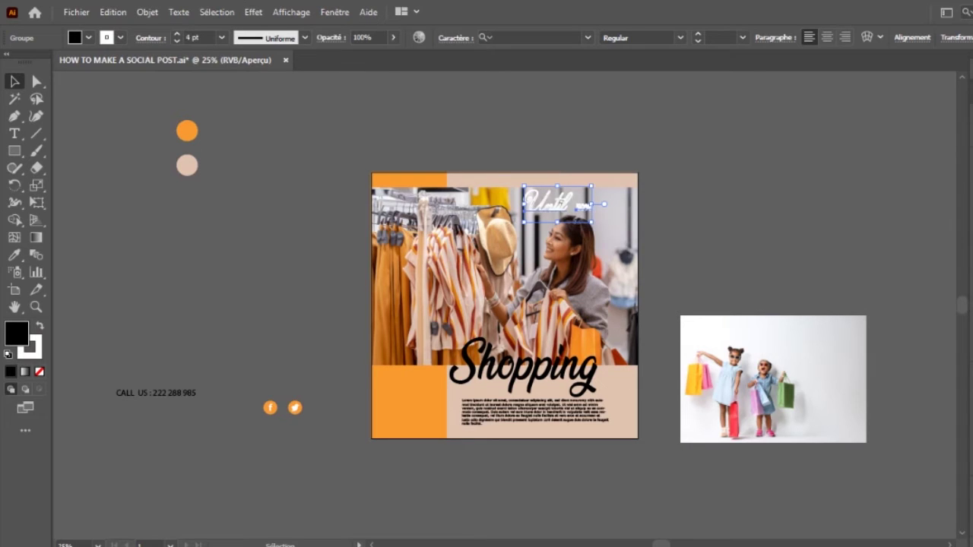
left_click(178, 41)
left_click(177, 41)
left_click(177, 41)
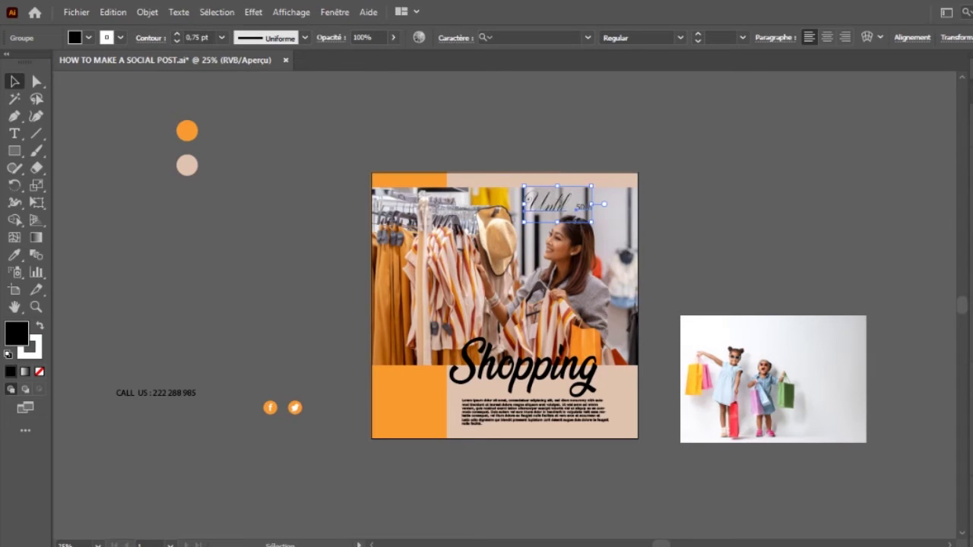
left_click(726, 227)
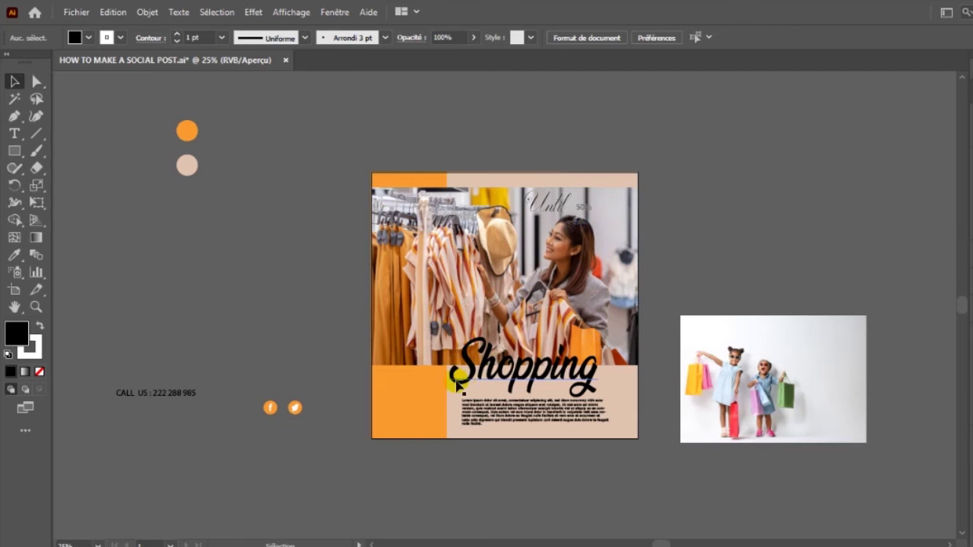
Step: Draw an orange circle with the Ellipse tool in the empty space above the photo of the two girls
left_click(401, 415)
left_click(749, 346)
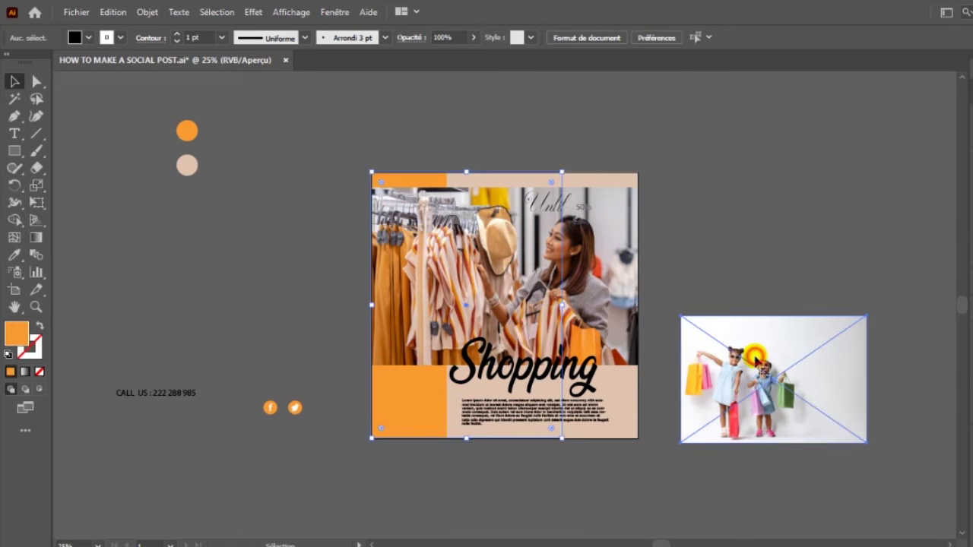
left_click(16, 152)
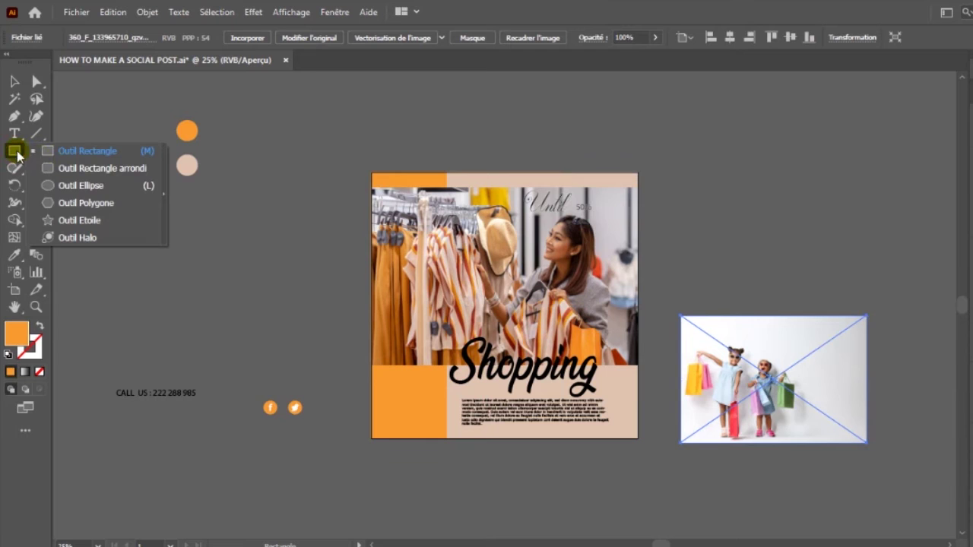
left_click(67, 190)
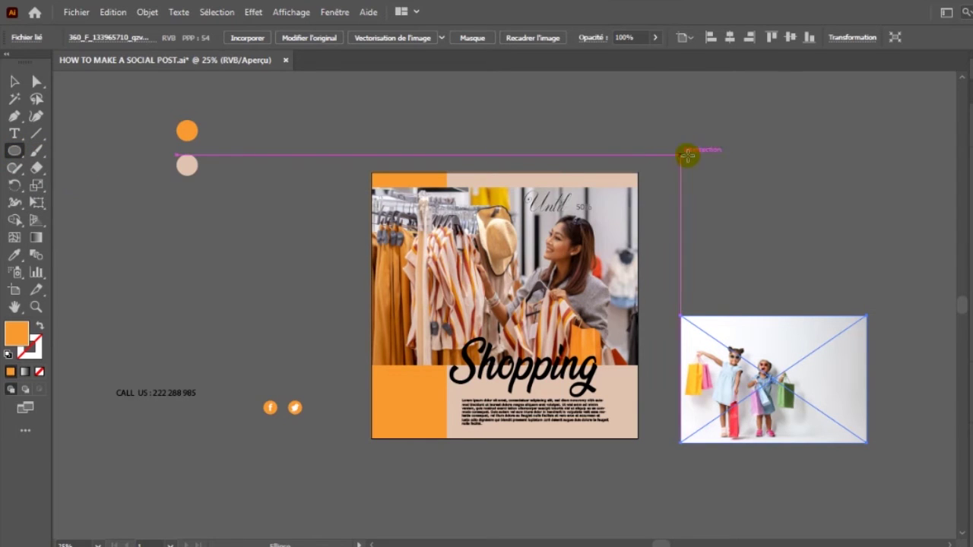
mouse_move(701, 159)
left_mouse_down()
mouse_move(735, 223)
mouse_move(783, 241)
mouse_move(817, 279)
left_mouse_up()
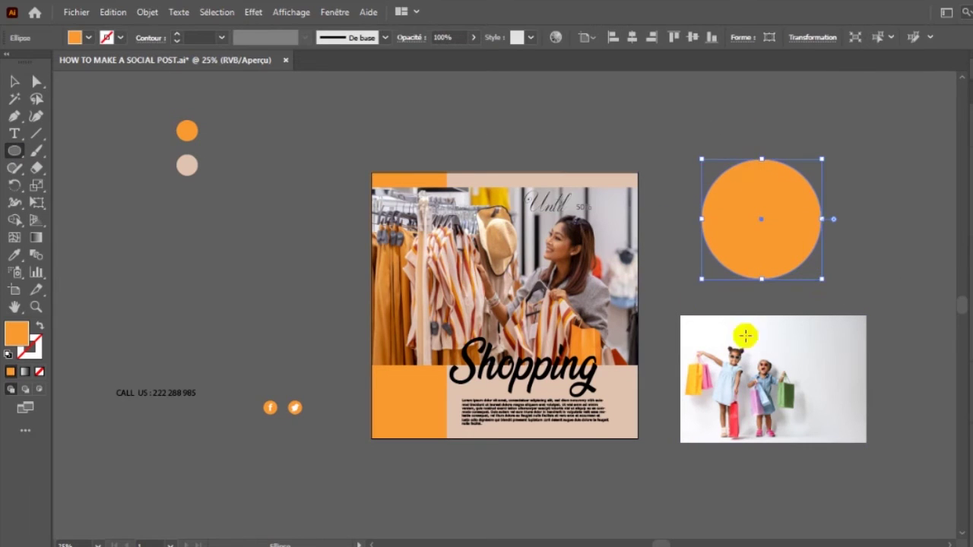
Step: Apply an envelope distortion made with a mesh of 4 rows and 4 columns to the orange circle
left_click(148, 13)
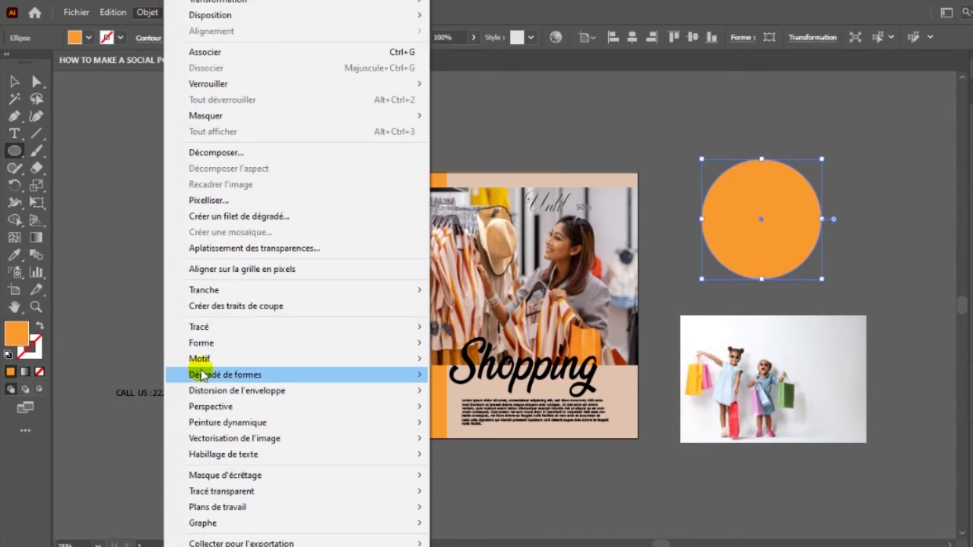
mouse_move(213, 391)
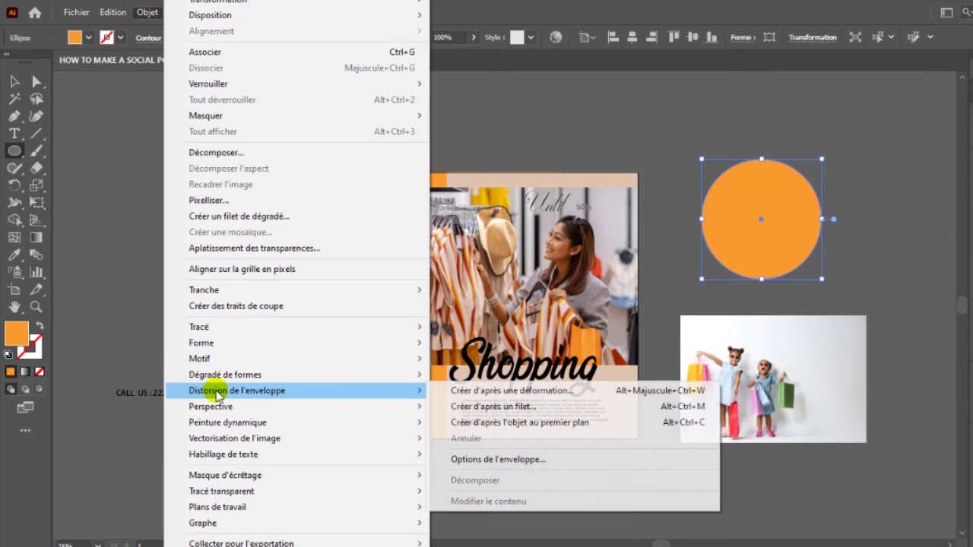
left_click(492, 408)
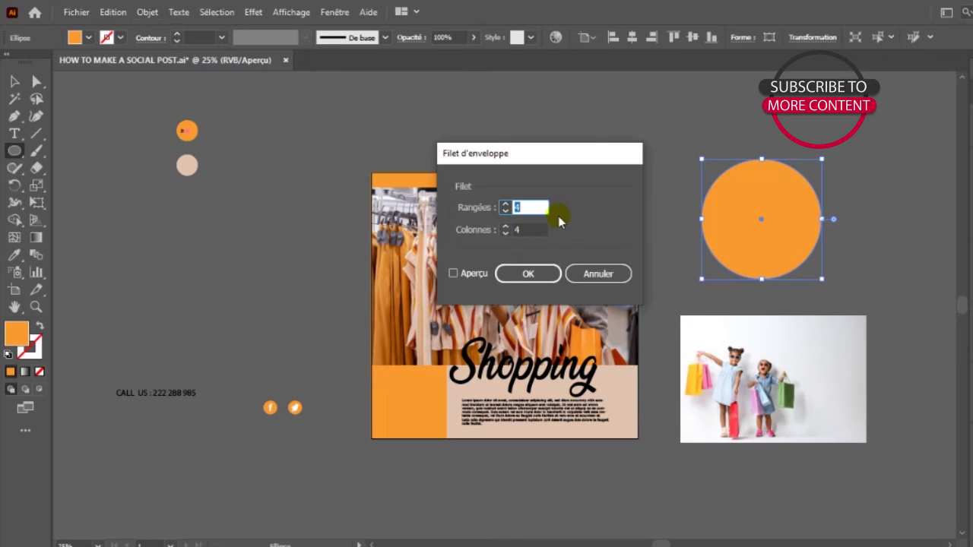
left_click(453, 277)
left_click(523, 275)
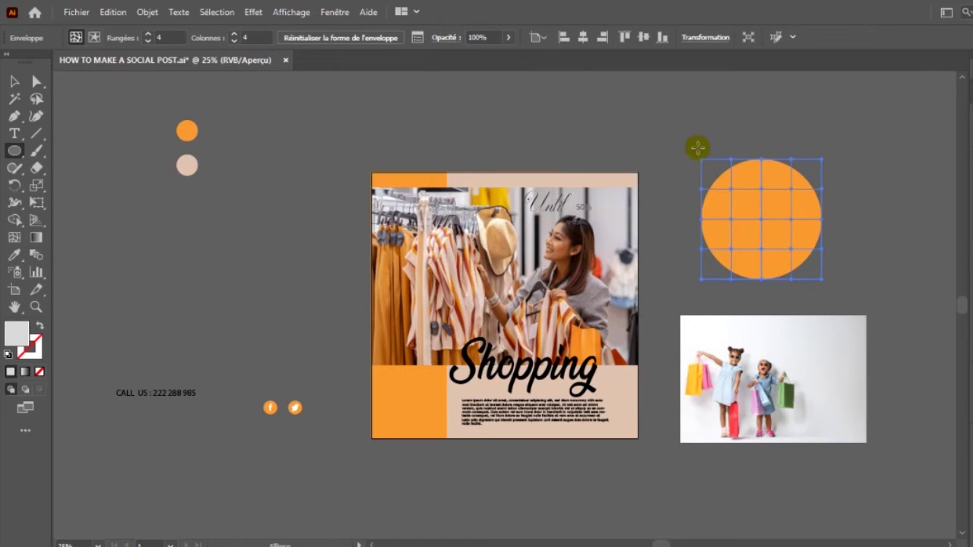
Step: Pull the circle's right, lower-left and top mesh points inward to form an irregular organic shape
key("a")
left_click_drag(825, 223, 808, 220)
left_click(808, 219)
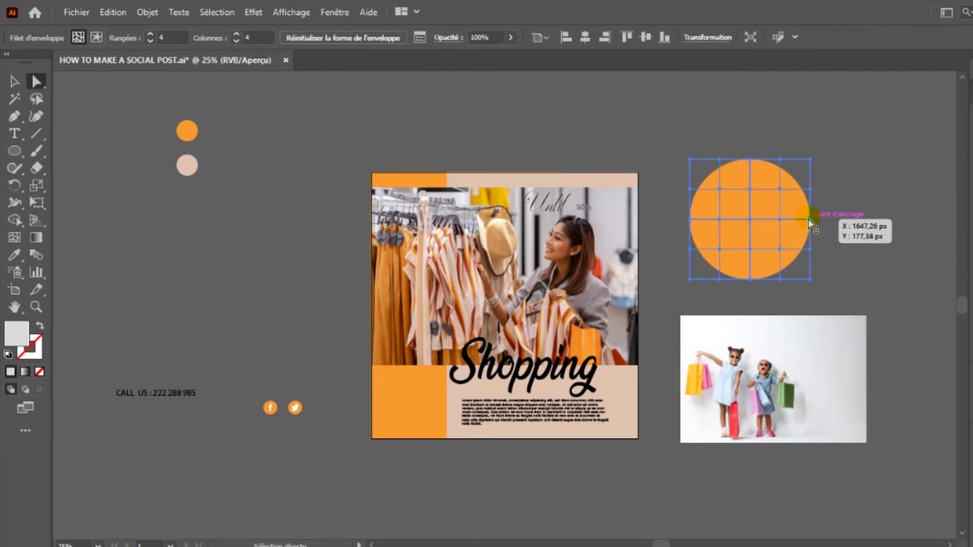
left_click(808, 219)
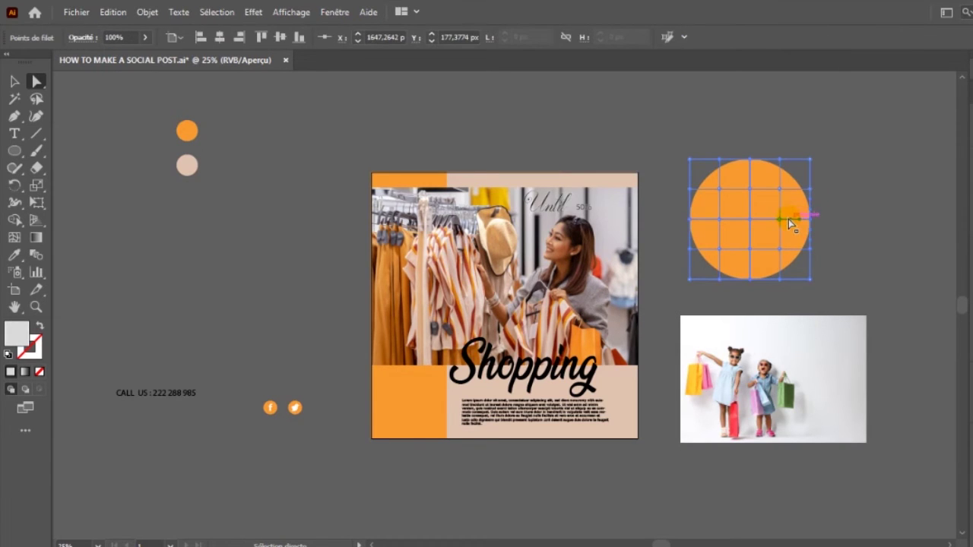
left_click_drag(809, 219, 783, 221)
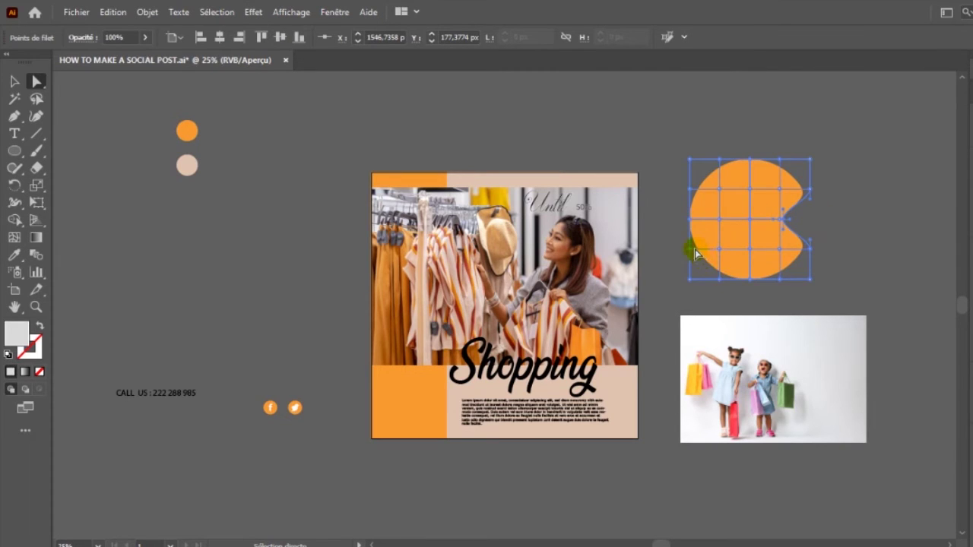
left_click_drag(698, 245, 699, 246)
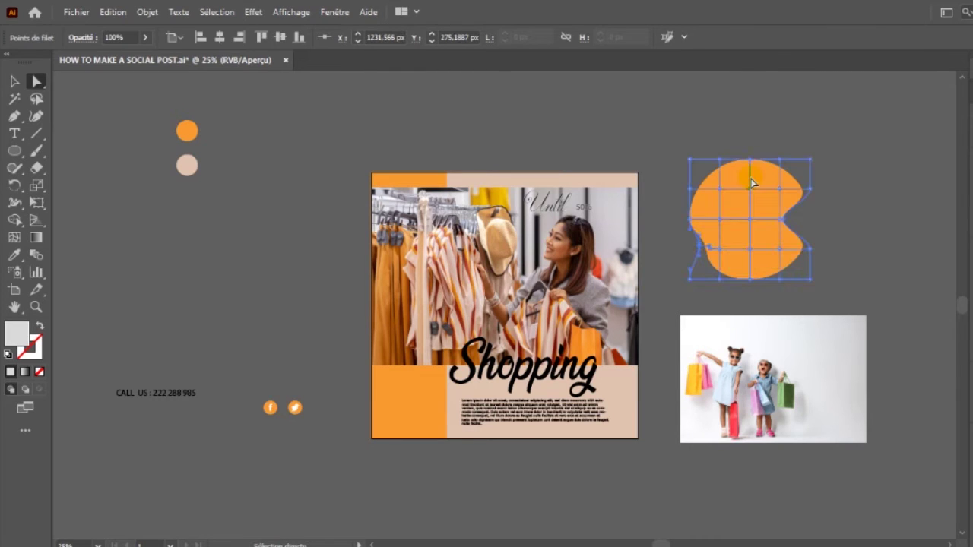
left_click_drag(749, 170, 749, 175)
Step: Expand the distorted orange shape with object and fill included, and ungroup the result
left_click(14, 82)
left_click(146, 13)
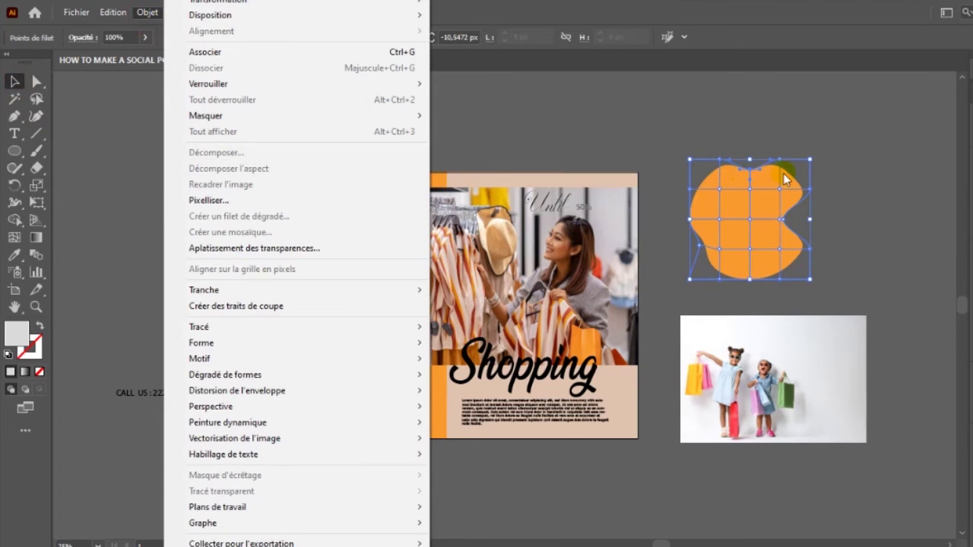
left_click(865, 195)
left_click(758, 195)
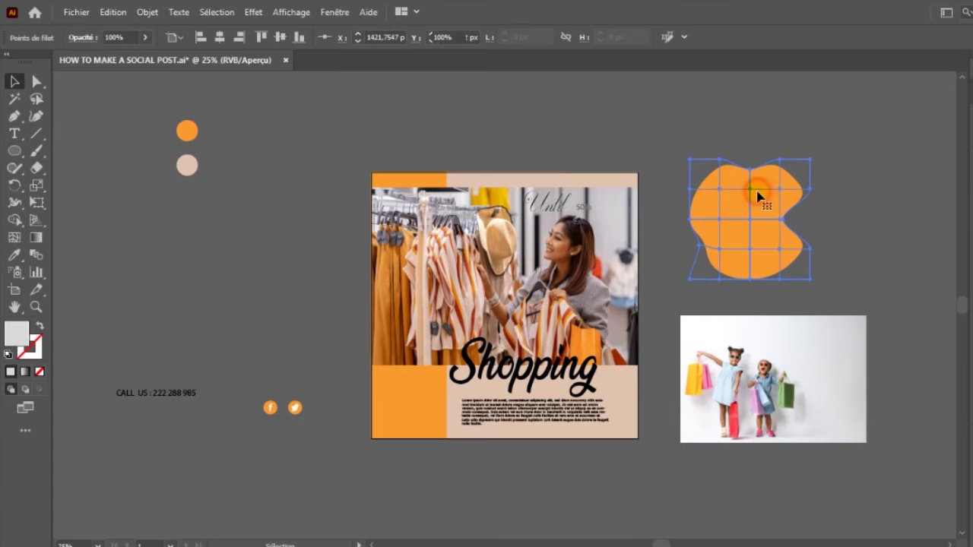
left_click(146, 14)
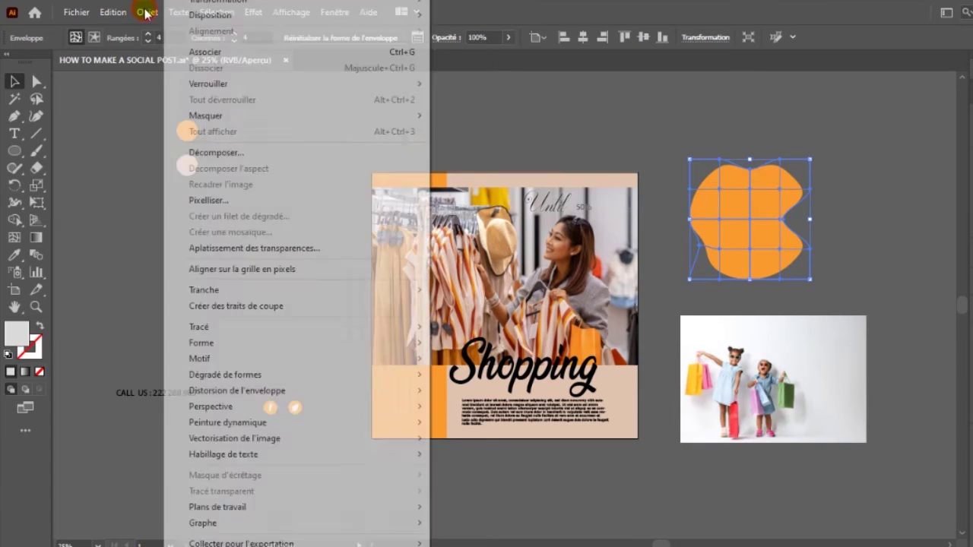
left_click(197, 158)
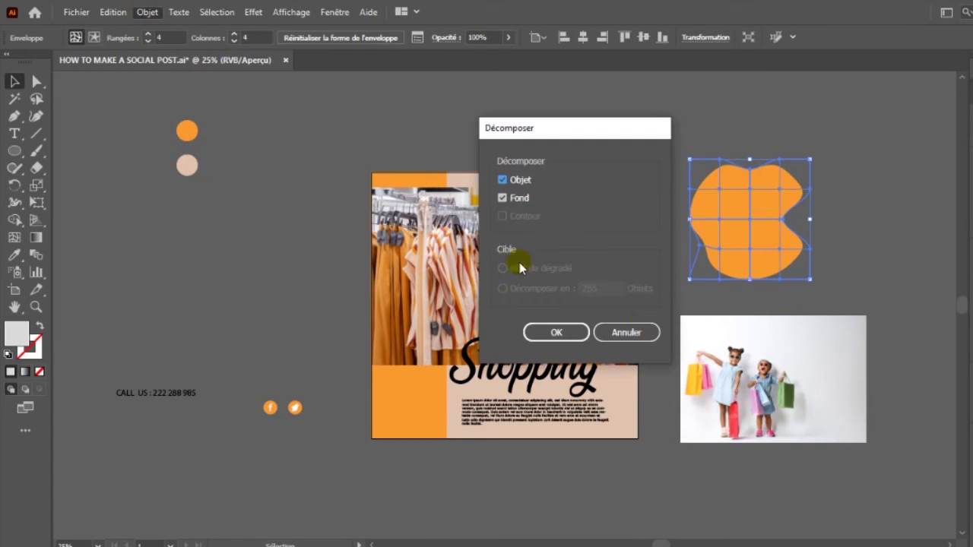
left_click(579, 333)
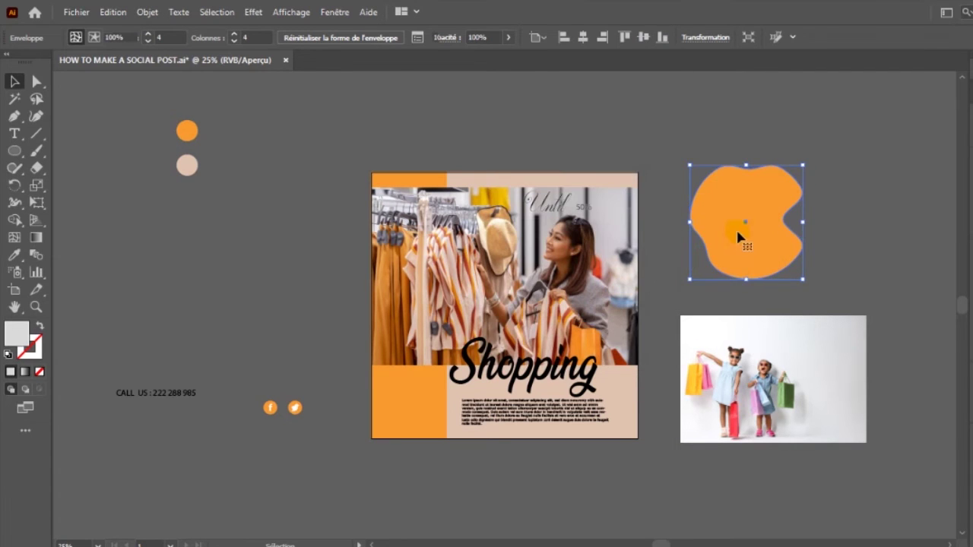
right_click(744, 227)
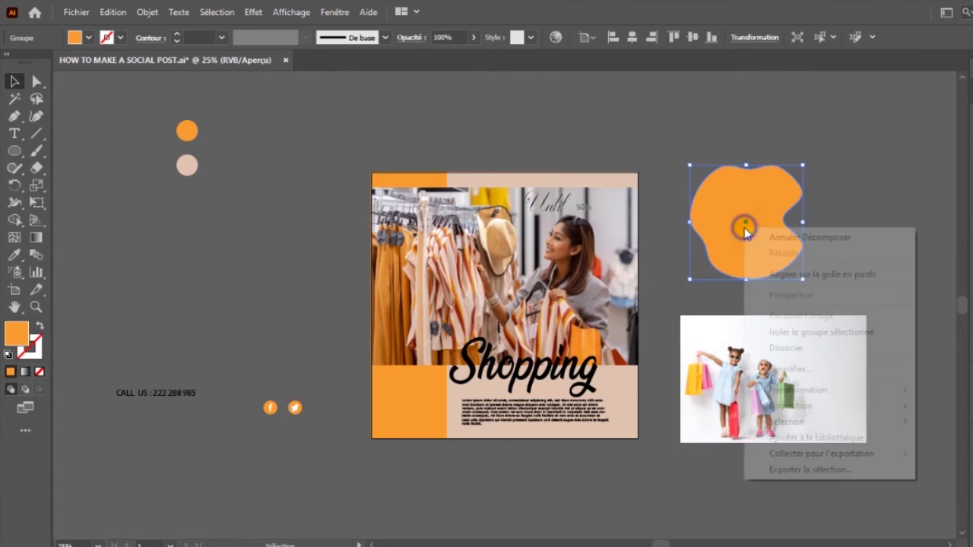
left_click(788, 347)
left_click(865, 291)
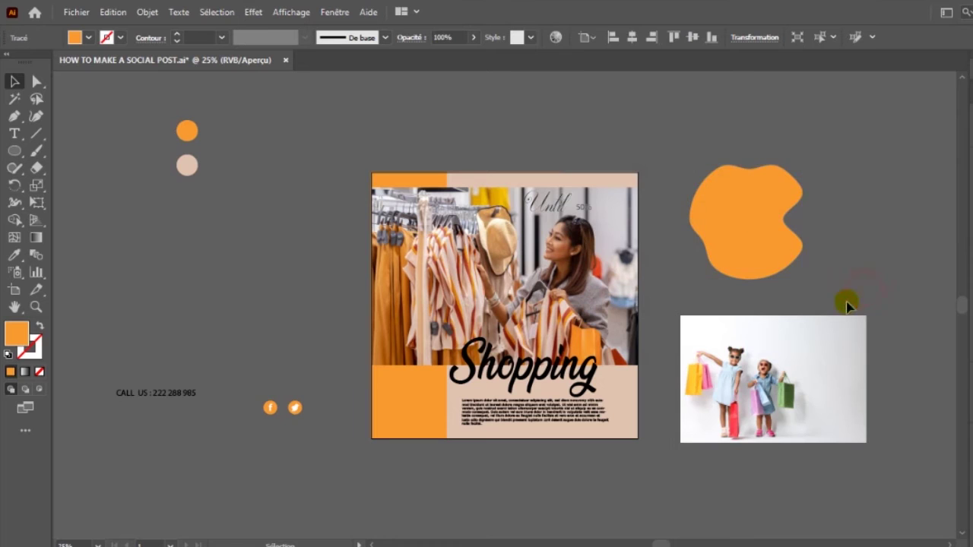
Step: Enlarge the orange shape over the girls' photo, clip the photo with it and reduce the group to about 430 × 436 px
left_click_drag(760, 228, 757, 392)
mouse_move(803, 333)
left_mouse_down()
mouse_move(825, 325)
mouse_move(814, 321)
left_mouse_up()
left_click_drag(774, 481, 784, 443)
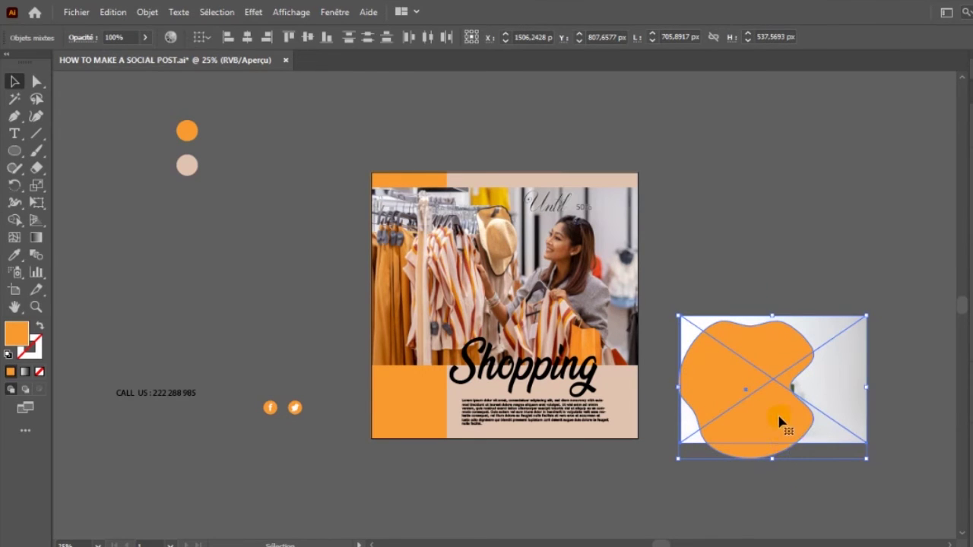
right_click(779, 422)
left_click(822, 306)
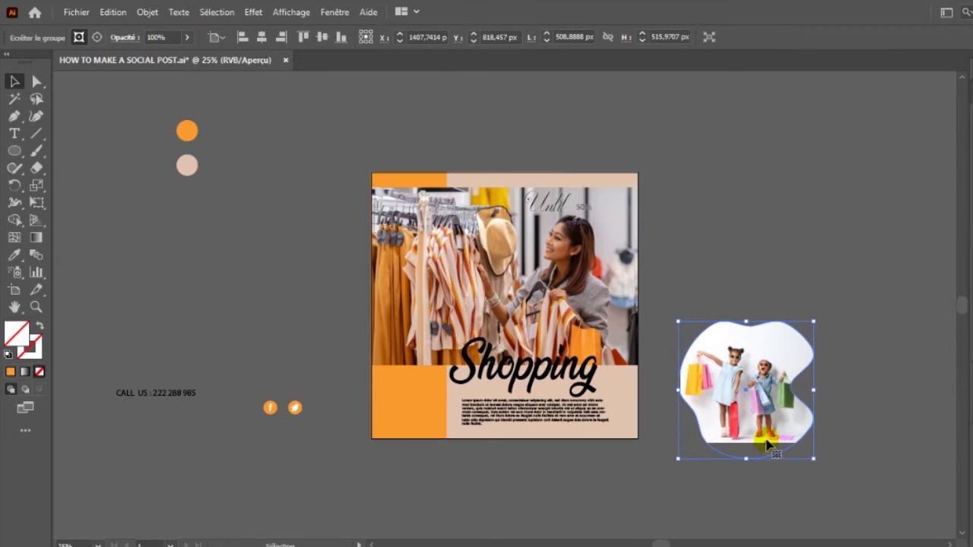
left_click_drag(815, 320, 803, 332)
Step: Enlarge the girls' photo inside the clipping group until it fills the shape, and reposition it so both girls are framed
double_click(757, 387)
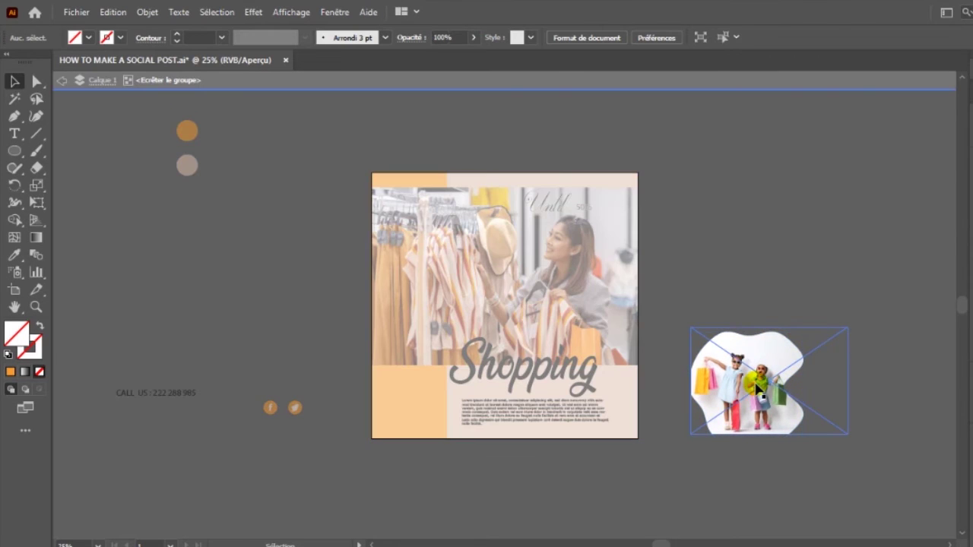
left_click(846, 435)
left_click_drag(846, 435, 868, 450)
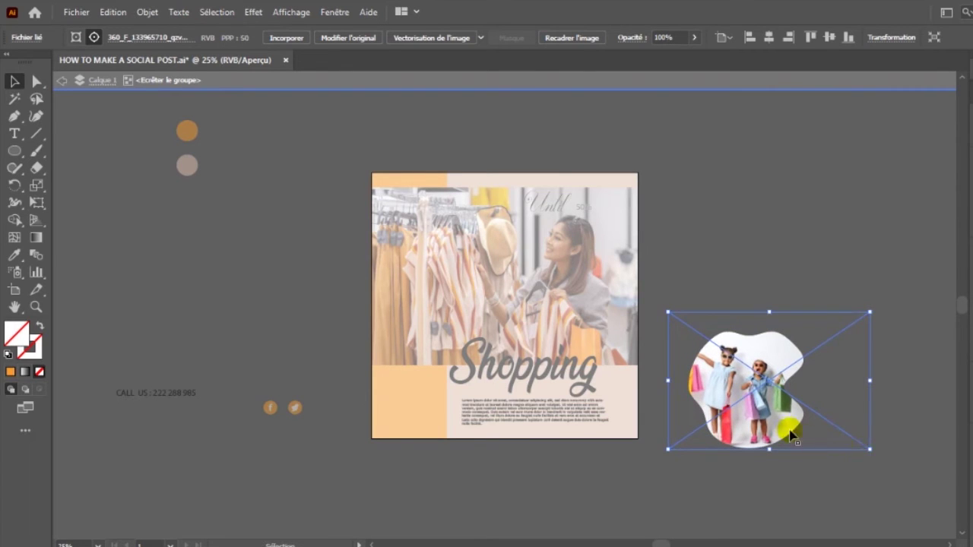
left_click_drag(769, 412, 775, 411)
double_click(836, 259)
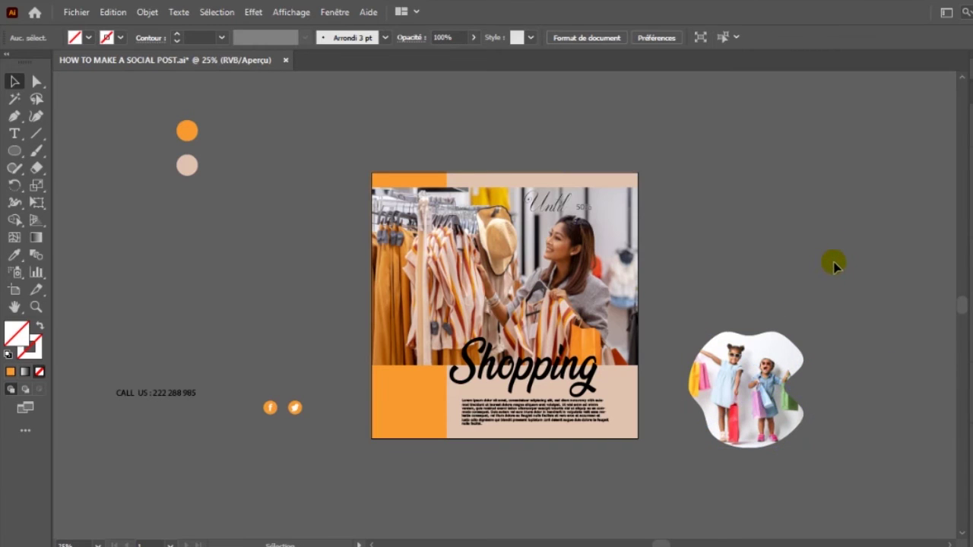
Step: Place the clipped girls' photo over the clothes rack left of the "Shopping" title, reduced to about 342 × 347 px
left_click(773, 397)
left_click_drag(555, 343, 453, 320)
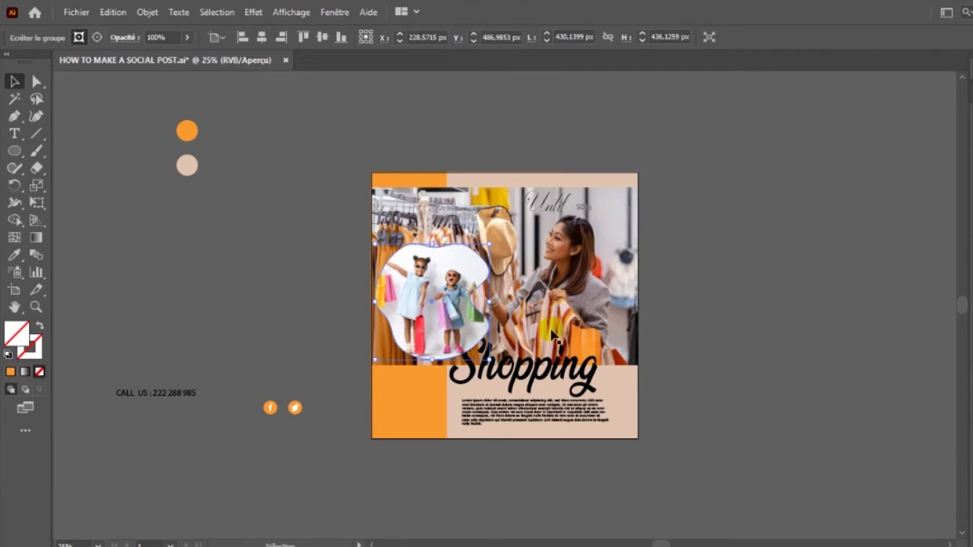
left_click(704, 360)
left_click_drag(449, 310, 445, 308)
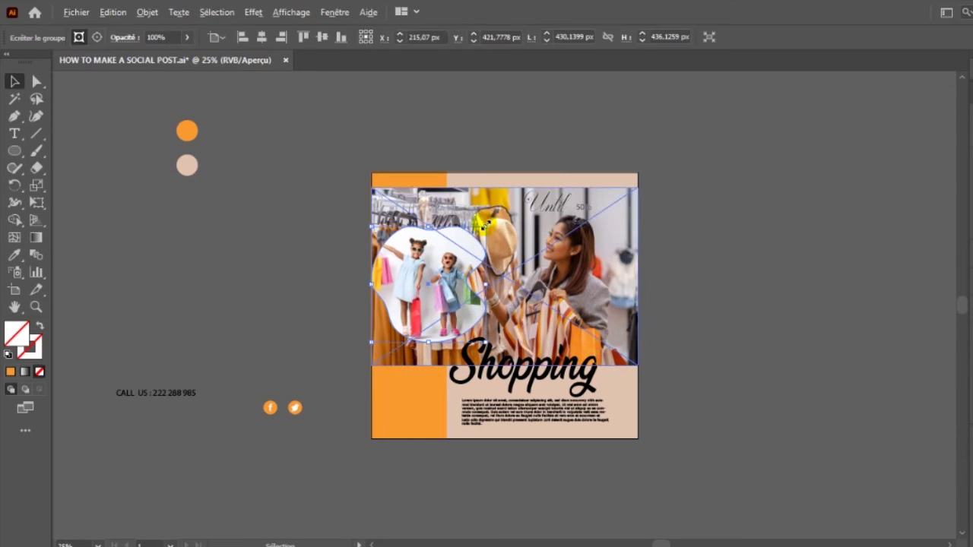
left_click_drag(487, 230, 465, 245)
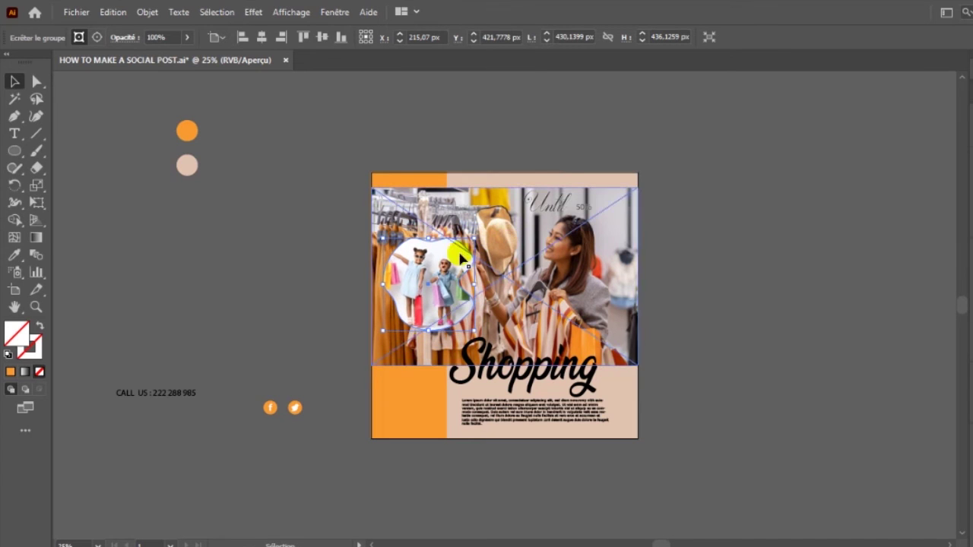
left_click_drag(450, 286, 445, 297)
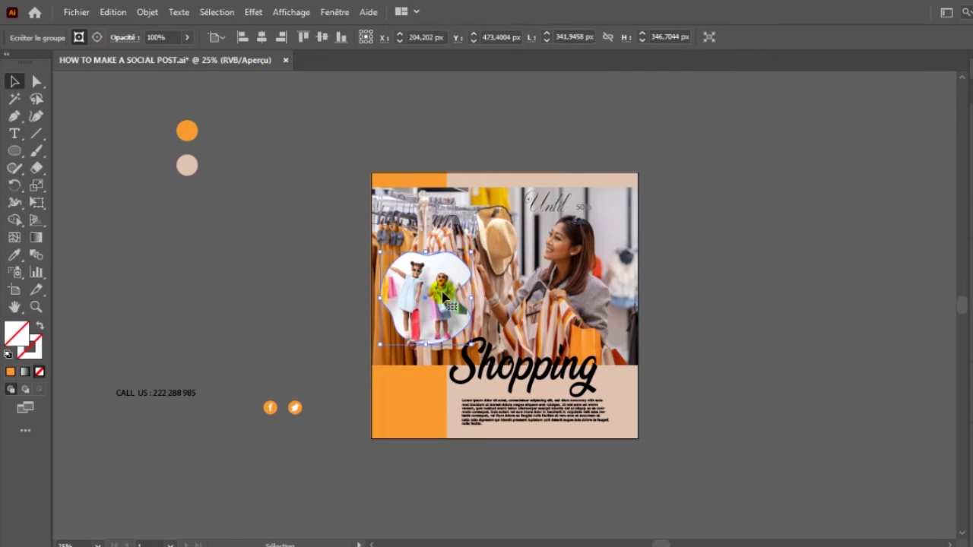
left_click(693, 331)
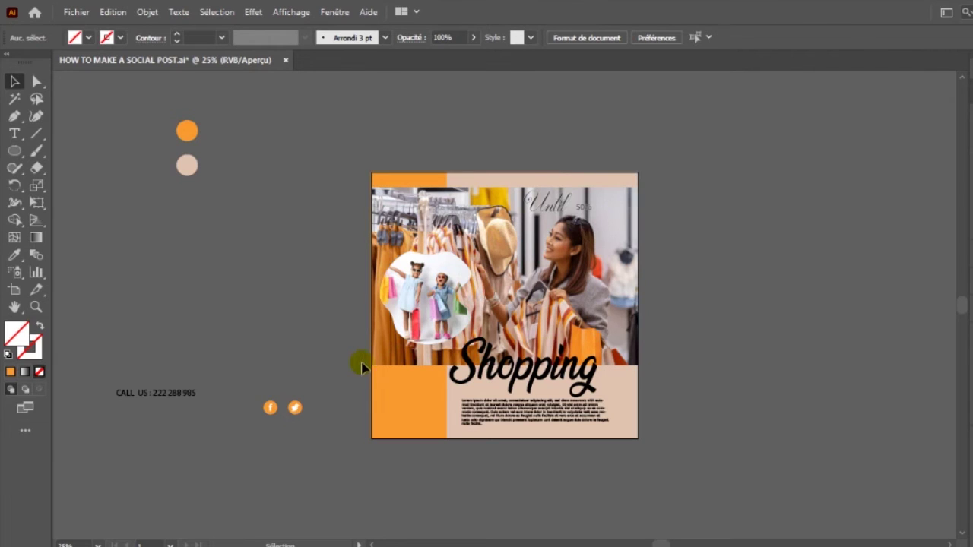
Step: Place the phone contact line on the lower orange block, beside the placeholder paragraph
left_click(246, 398)
left_click_drag(319, 436, 320, 434)
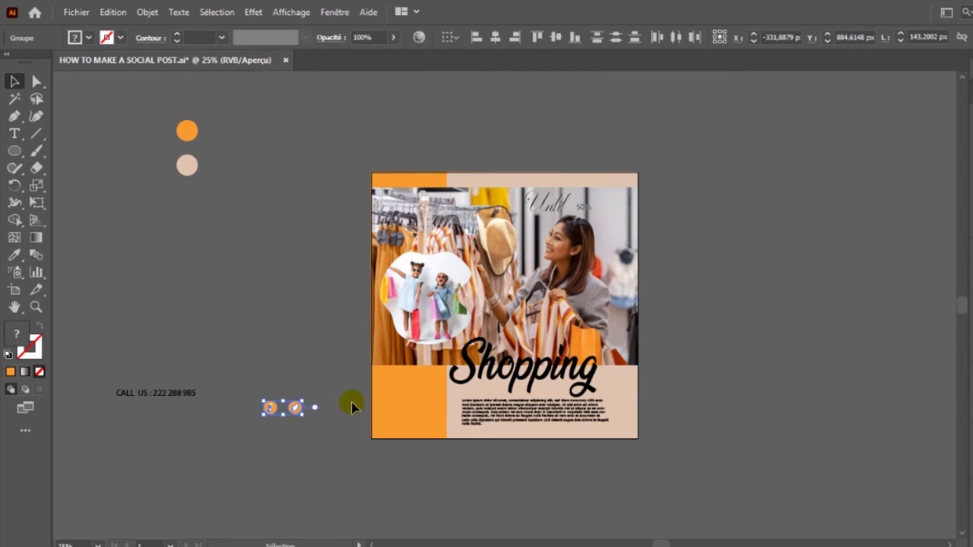
left_click(174, 399)
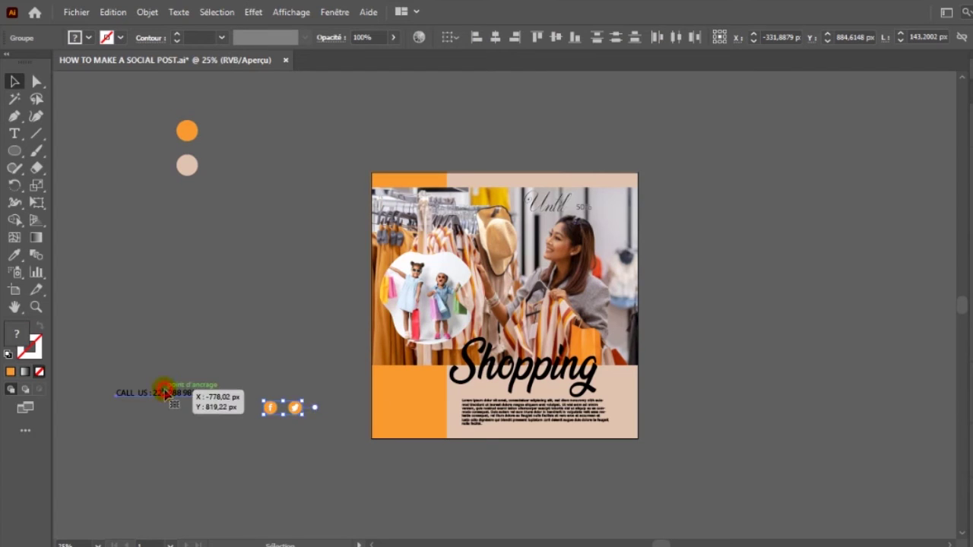
left_click_drag(174, 397, 420, 420)
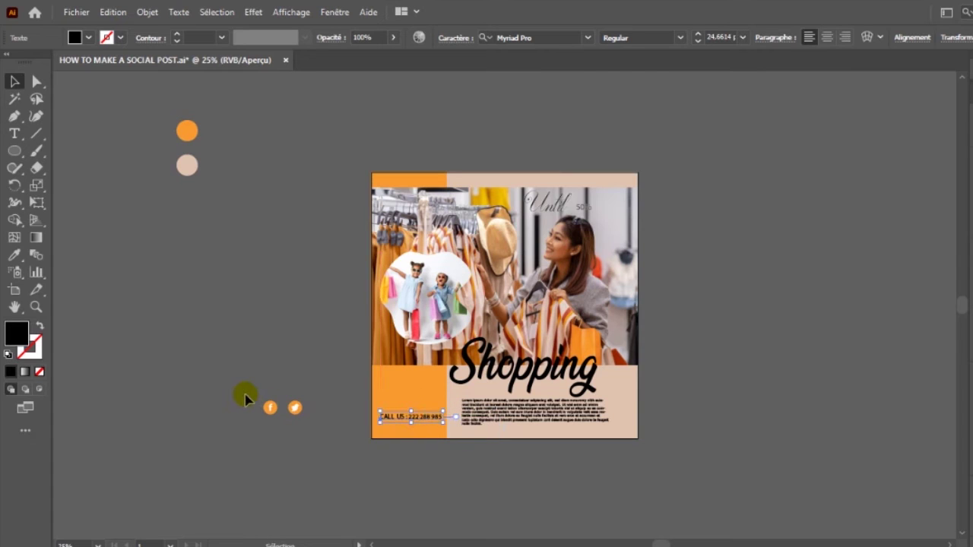
left_click(305, 418)
left_click_drag(415, 418, 390, 405)
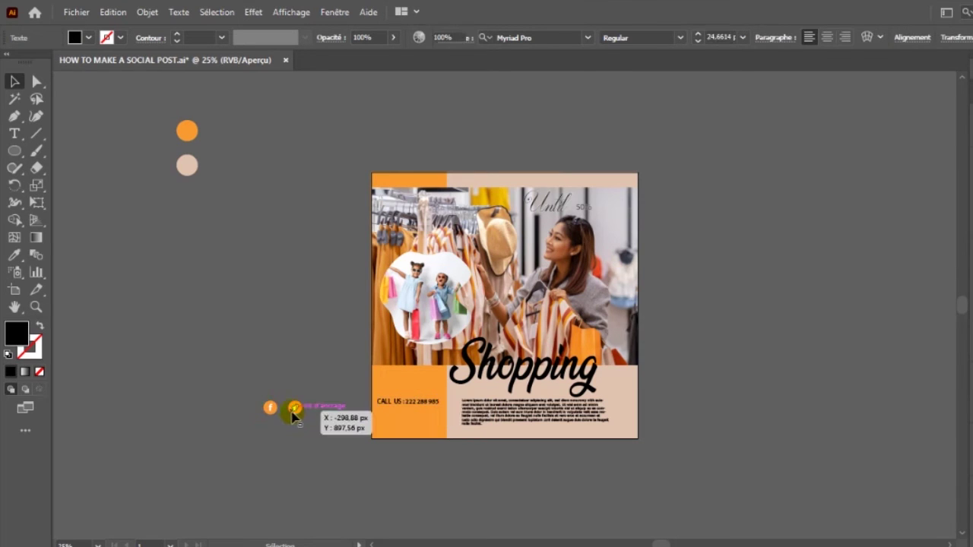
Step: Apply a drop shadow to the Facebook and Twitter icons in Produit mode with 50% opacity, 7 px offsets and 5 px blur
left_click(260, 399)
left_click_drag(307, 429, 304, 448)
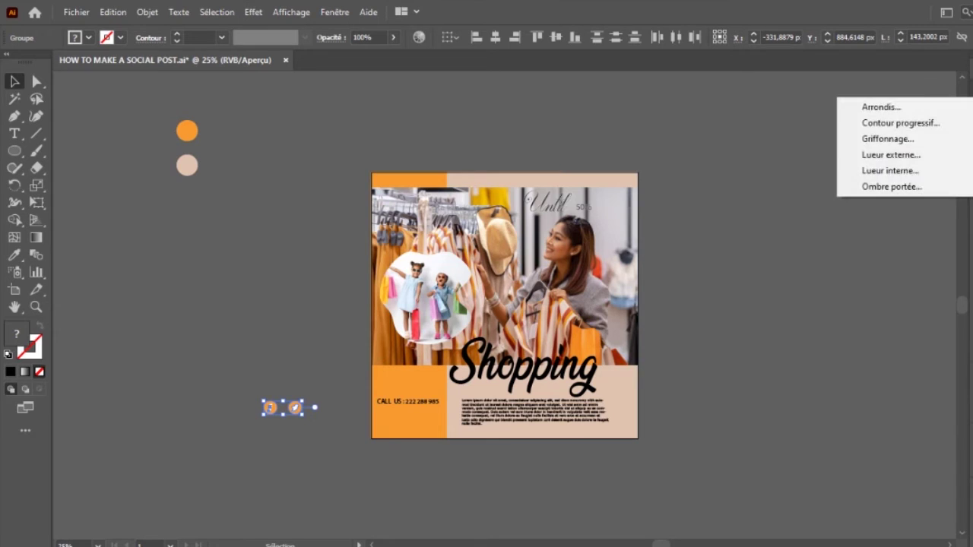
left_click(912, 186)
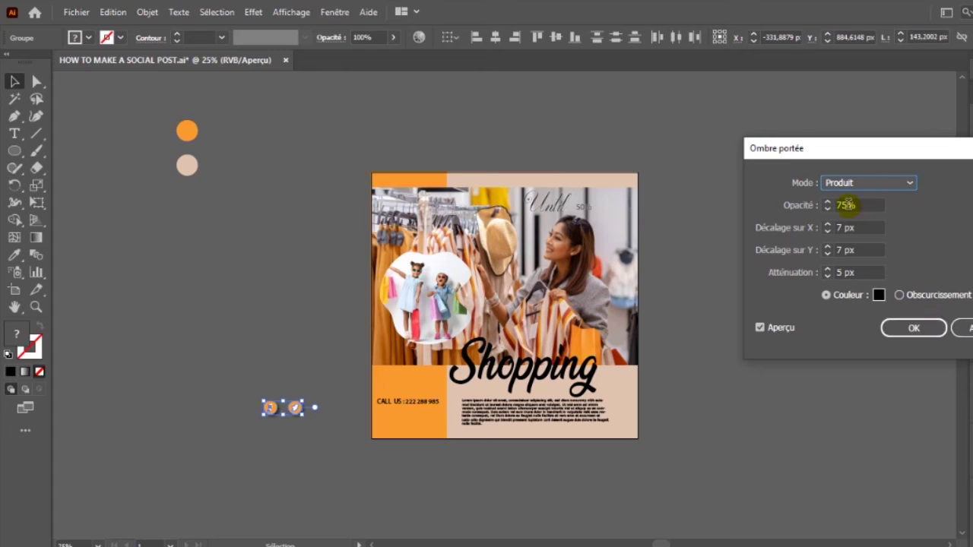
left_click_drag(847, 205, 818, 204)
type("60")
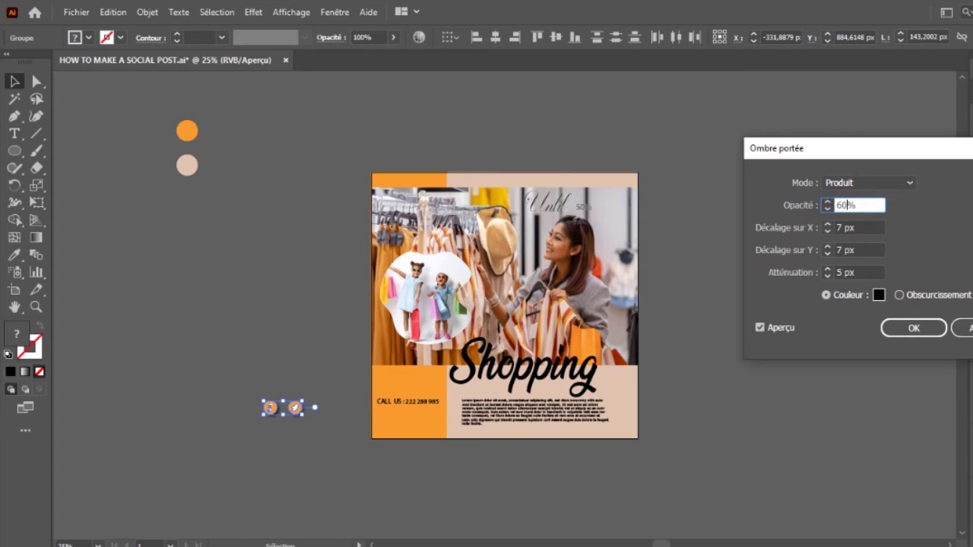
key("Tab")
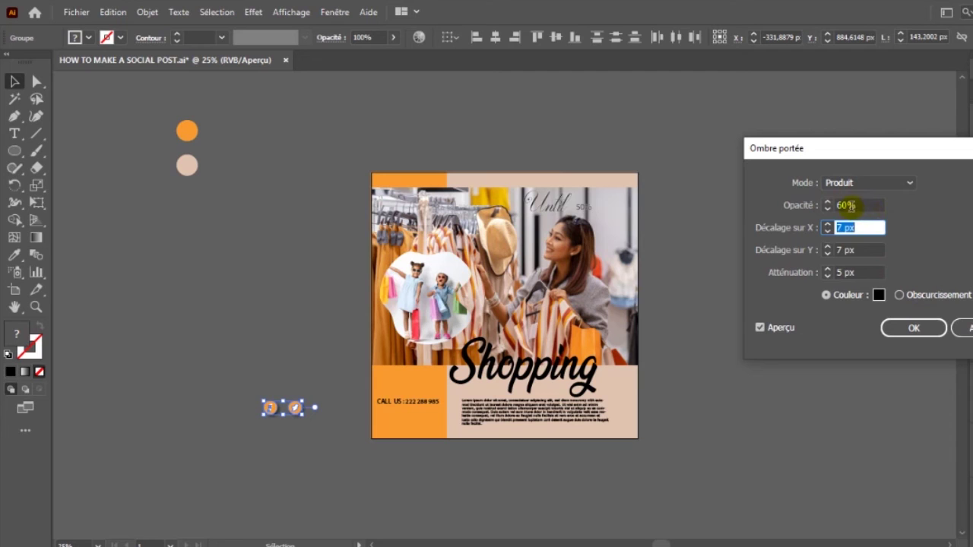
left_click_drag(847, 205, 797, 209)
type("50")
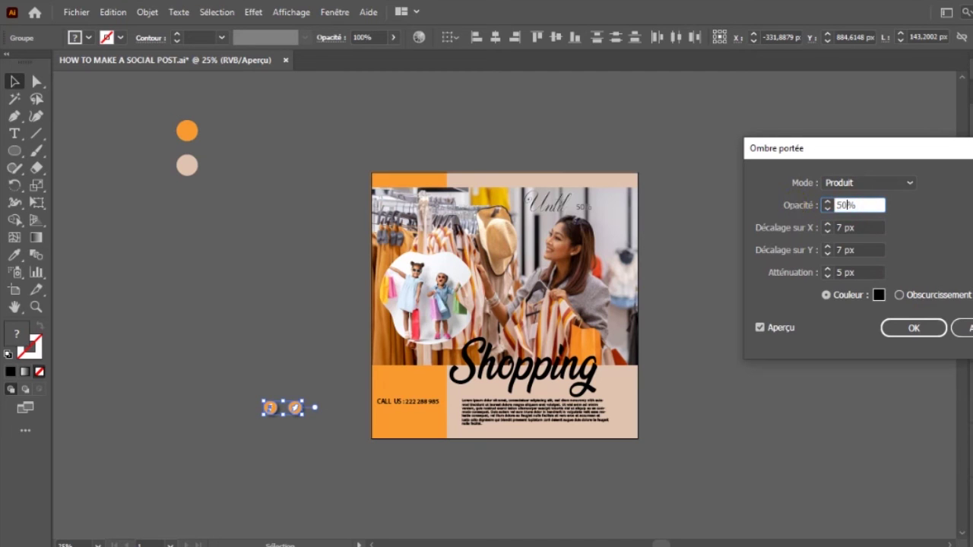
left_click(913, 329)
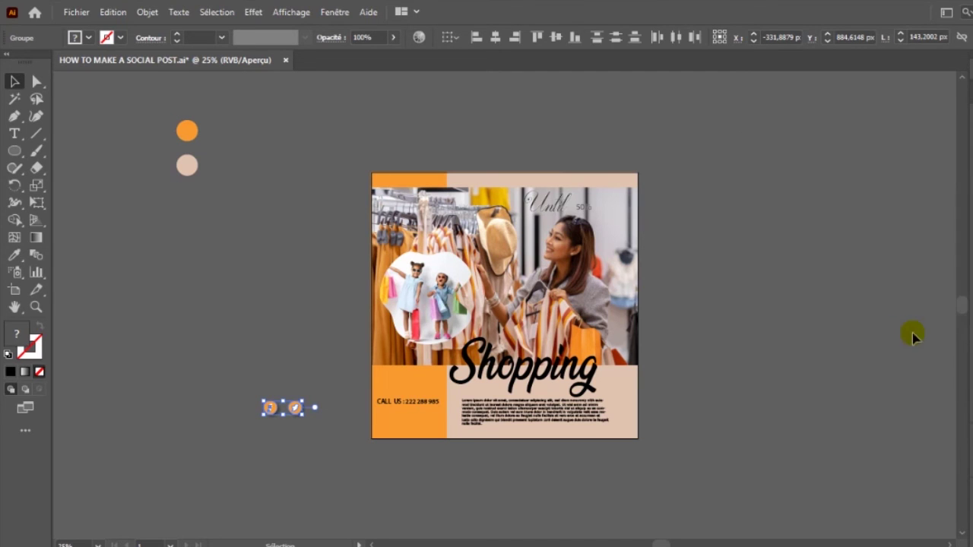
Step: Set the opacity of the social icons' drop shadow to 40%
left_click(297, 409)
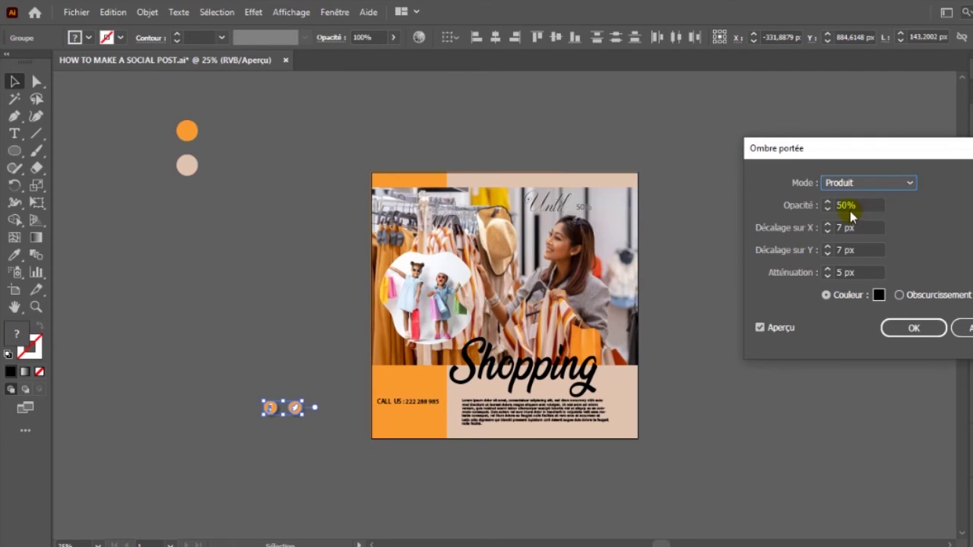
left_click_drag(847, 203, 817, 207)
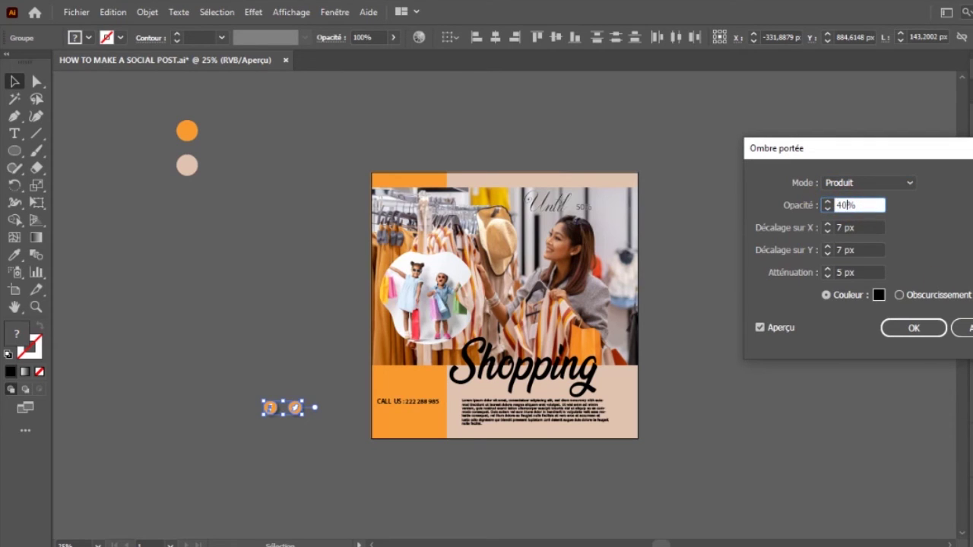
left_click(916, 328)
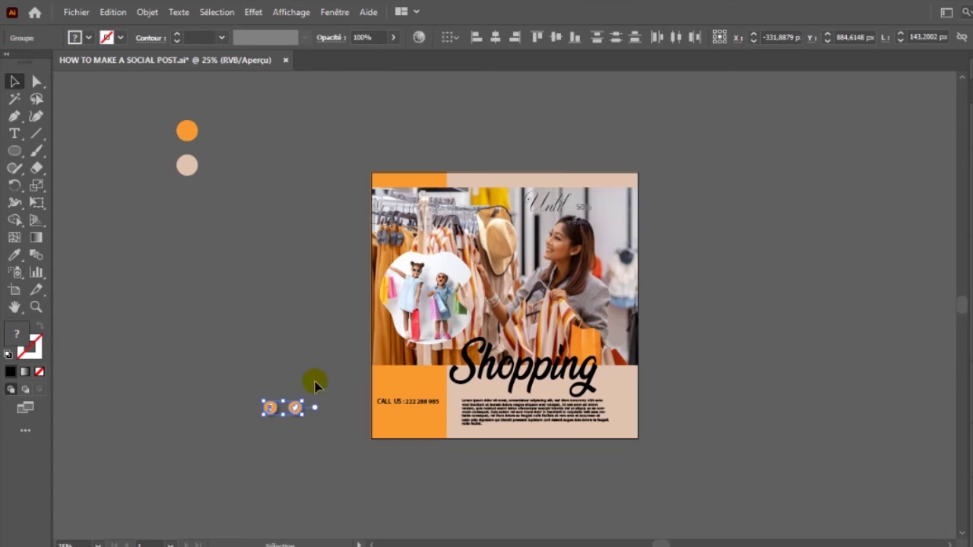
Step: Place the shadowed social icons on the orange block, centred just below the phone contact line
left_click_drag(296, 407, 417, 422)
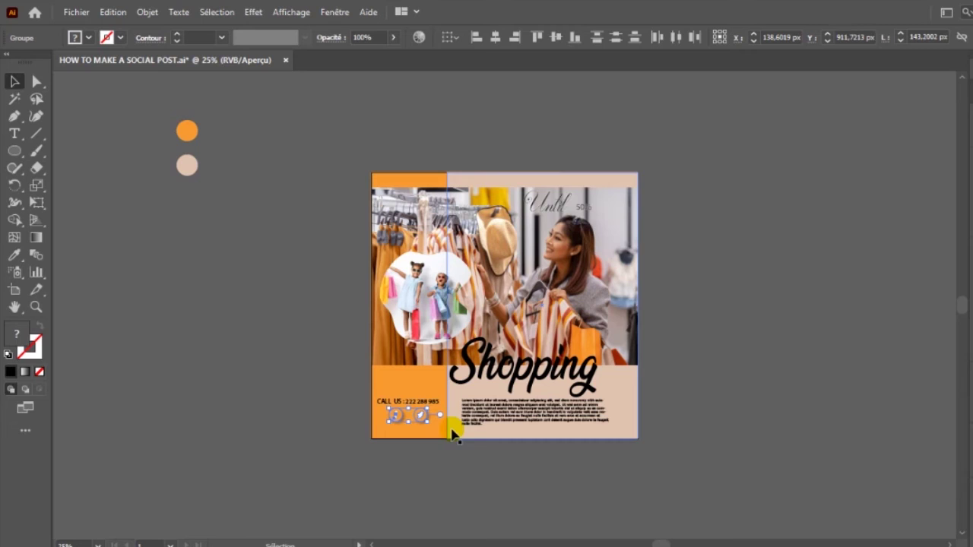
left_click(708, 334)
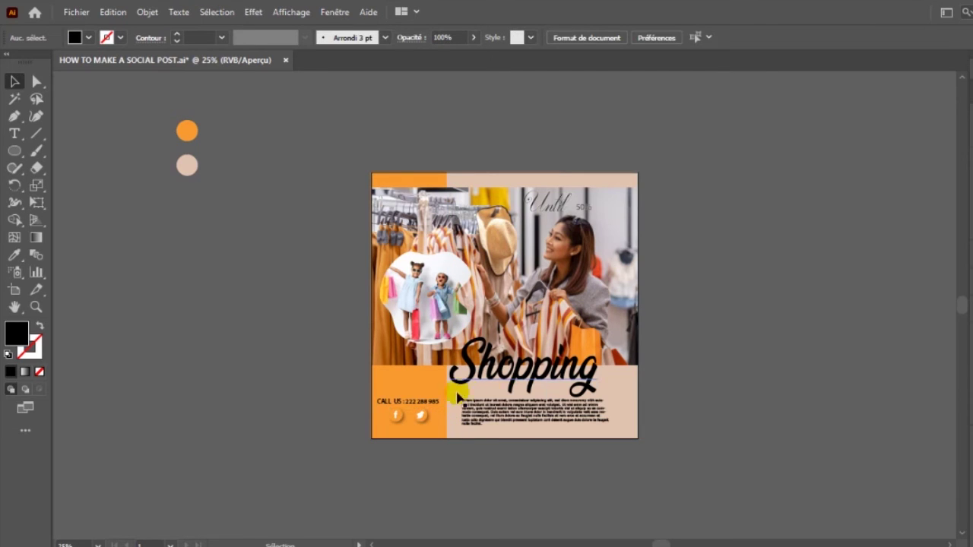
left_click(430, 405)
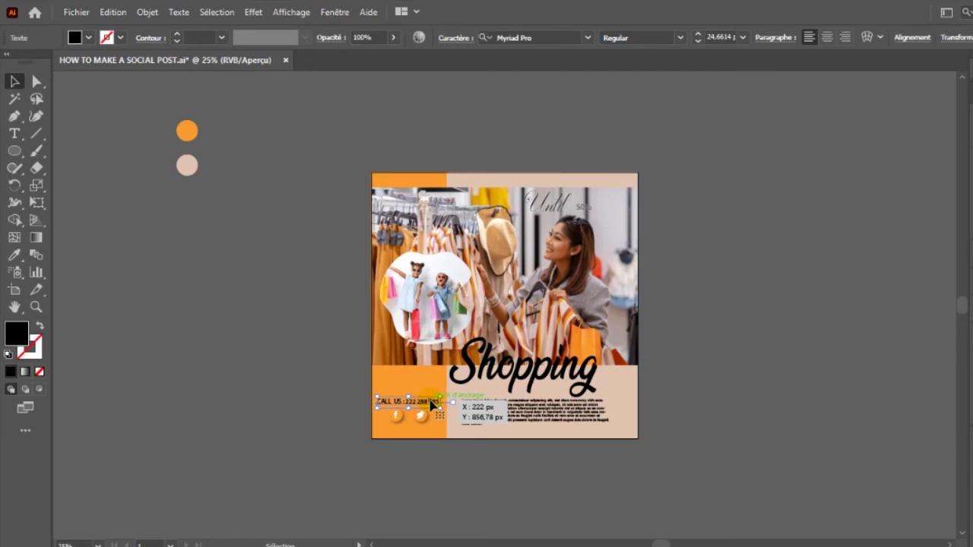
Step: Remove the white stroke from the "Until 50%" text group
left_click(556, 204)
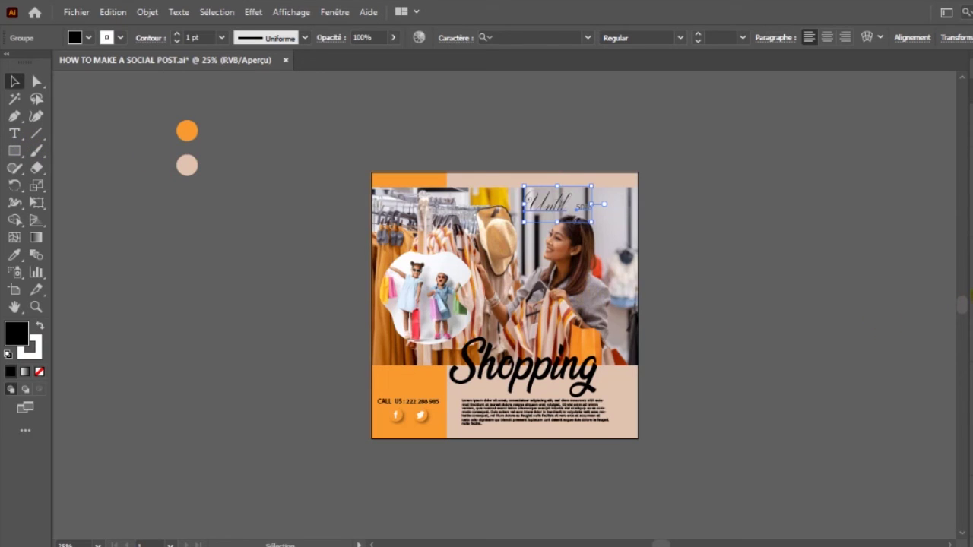
mouse_move(967, 319)
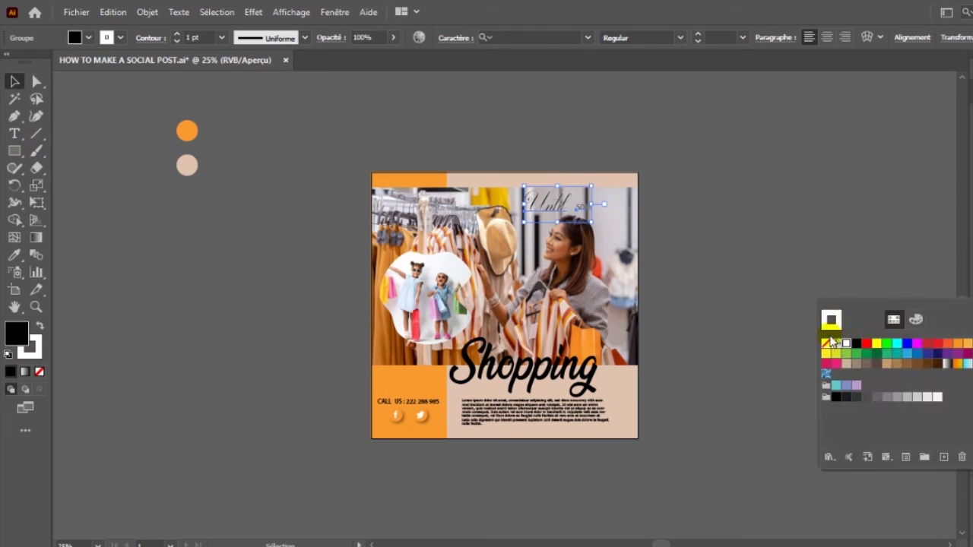
left_click(826, 343)
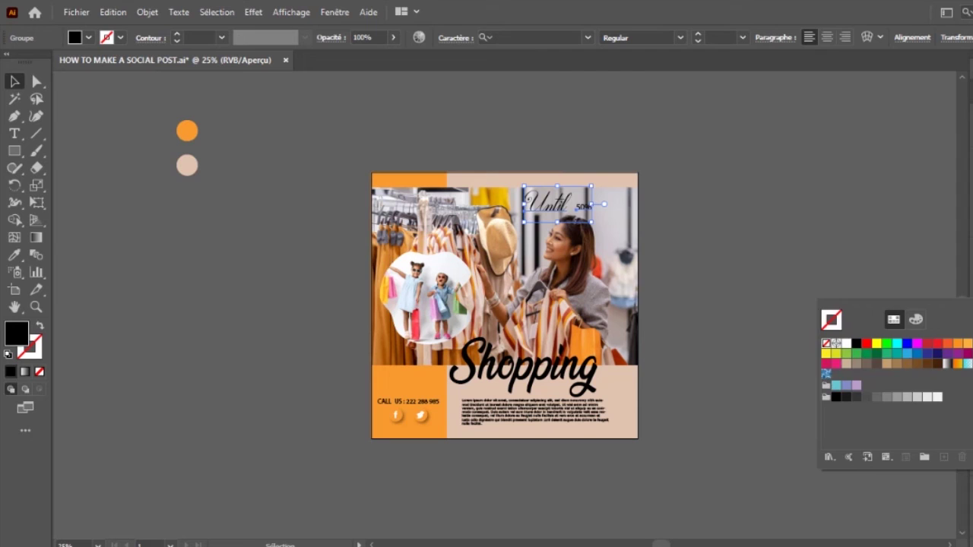
Step: Draw a rectangle covering the "Until 50%" text and fill it with the orange sampled from the lower colour block
left_click(14, 150)
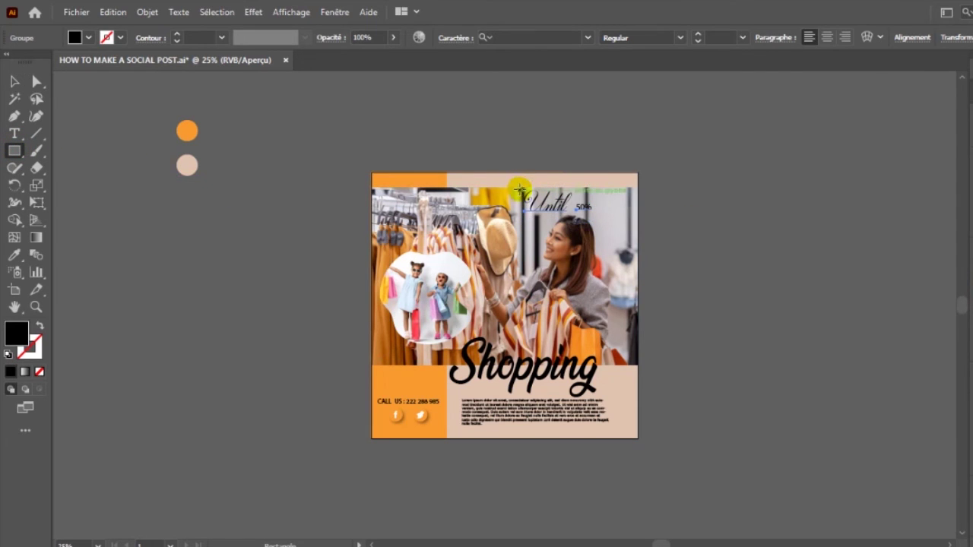
left_click_drag(520, 189, 596, 216)
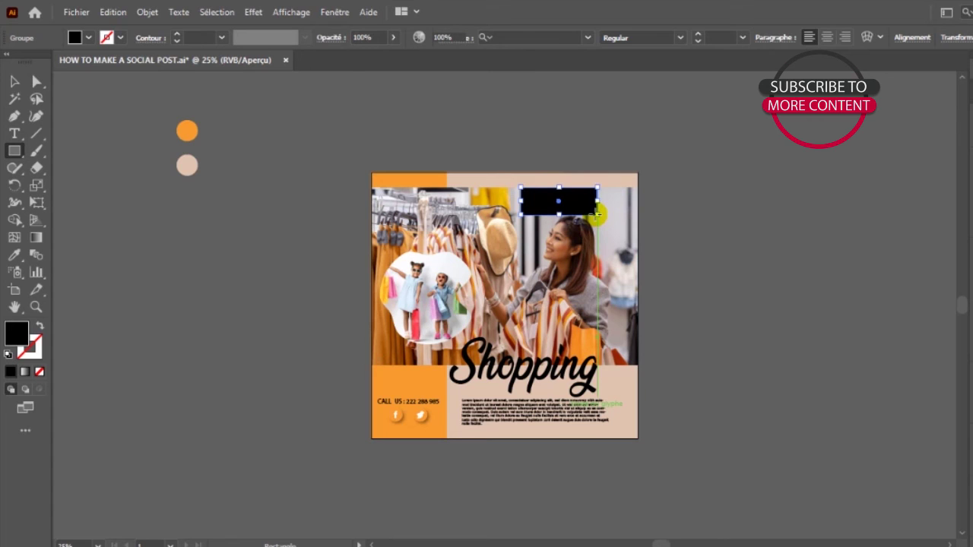
key("i")
left_click(419, 370)
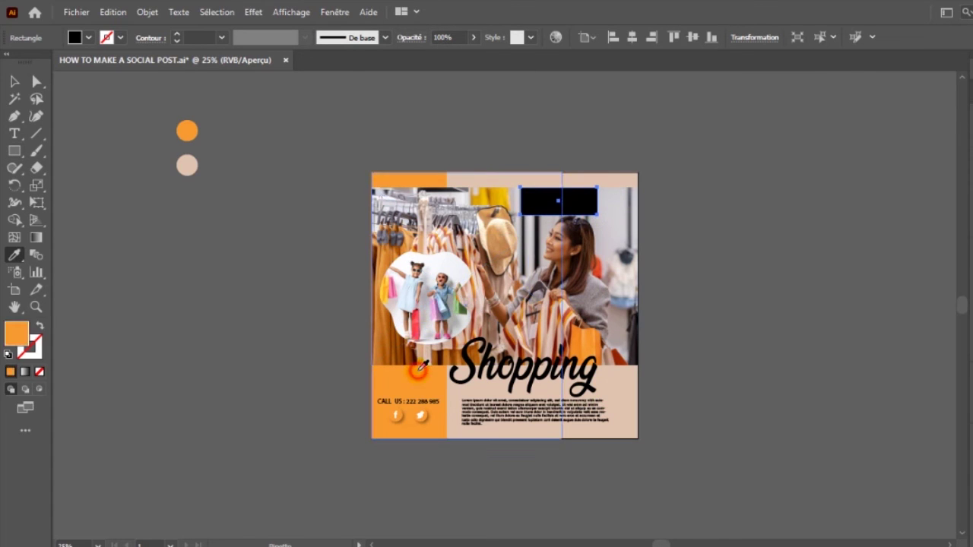
key("v")
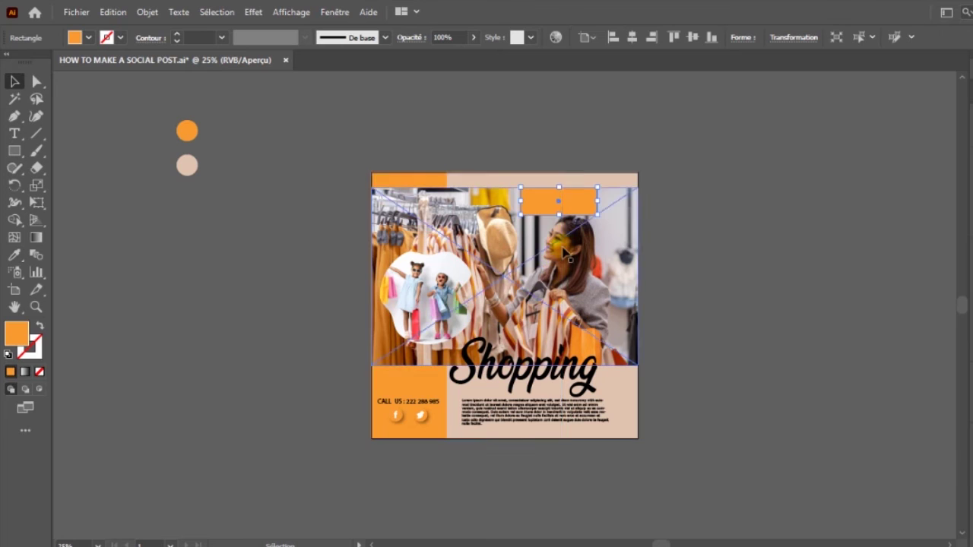
Step: Bring the "Until 50%" text group to the front and position the orange rectangle behind it as a background
left_click_drag(546, 206, 694, 171)
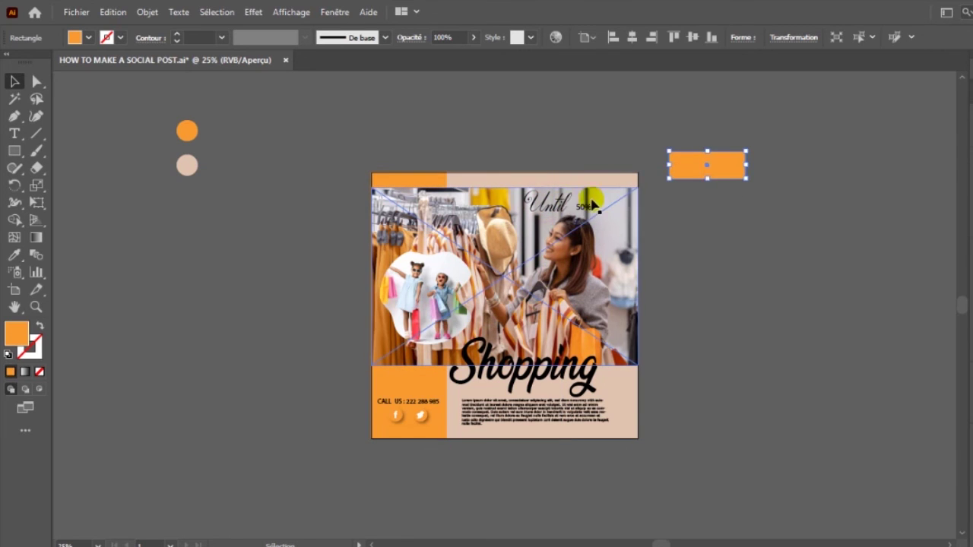
left_click(564, 206)
right_click(564, 203)
right_click(566, 205)
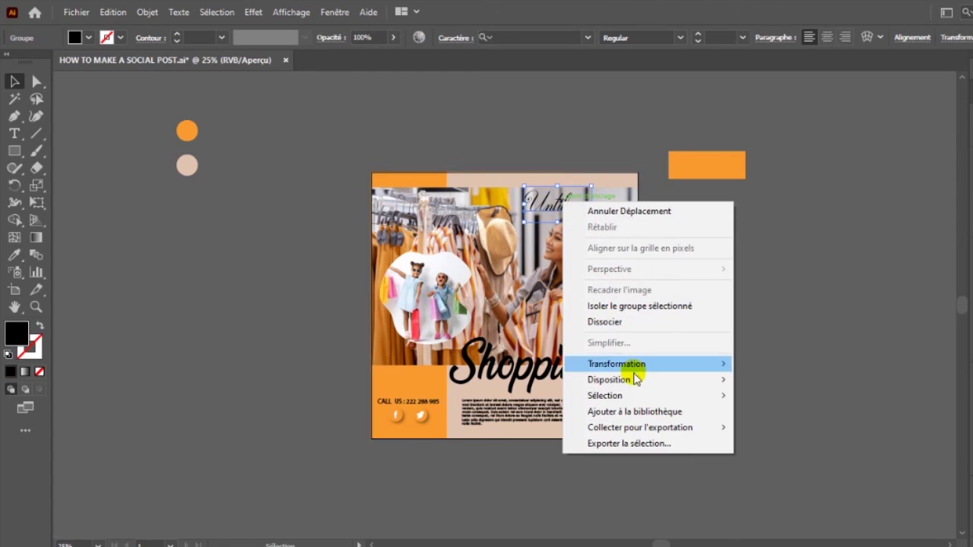
mouse_move(636, 379)
left_click(760, 379)
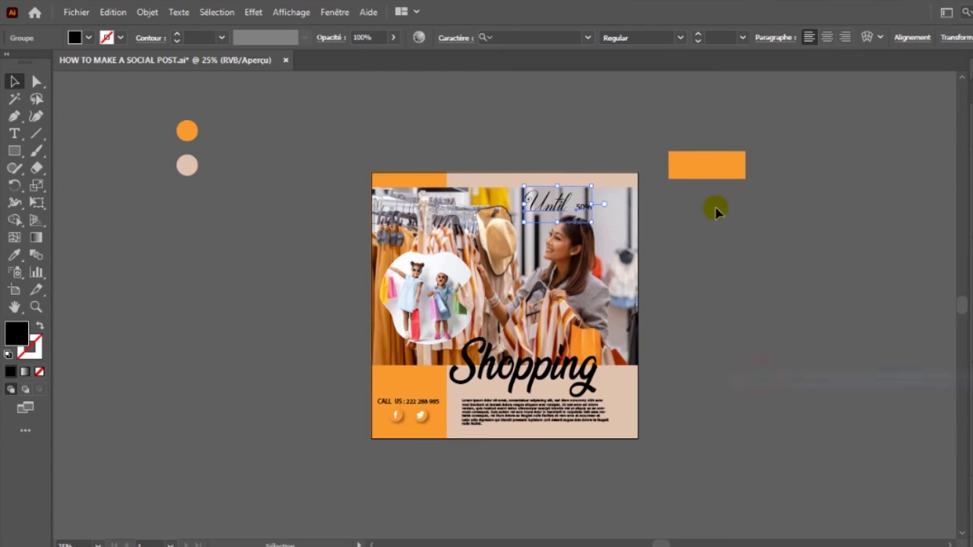
left_click_drag(723, 177, 608, 203)
left_click(711, 212)
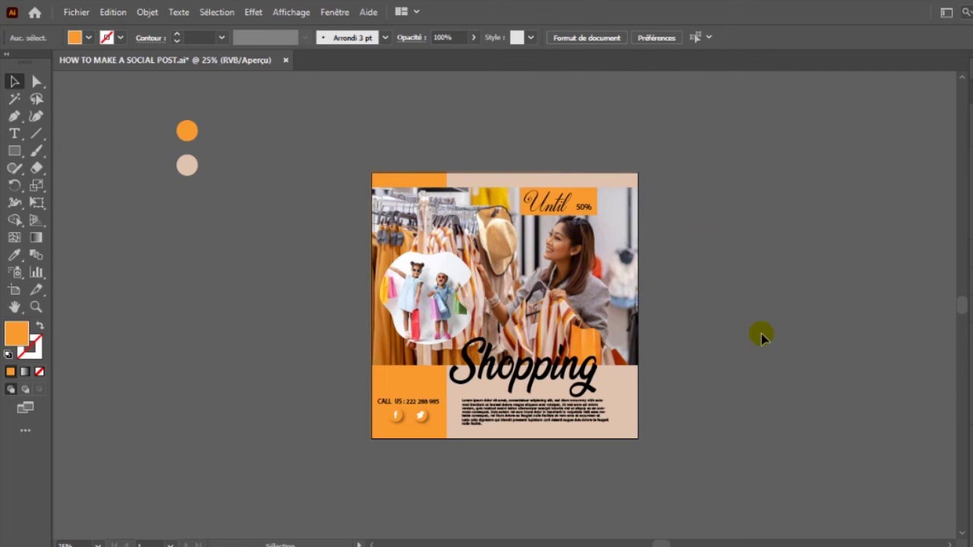
Step: Move the orange and beige colour sample circles closer to the artboard
key("ctrl+plus")
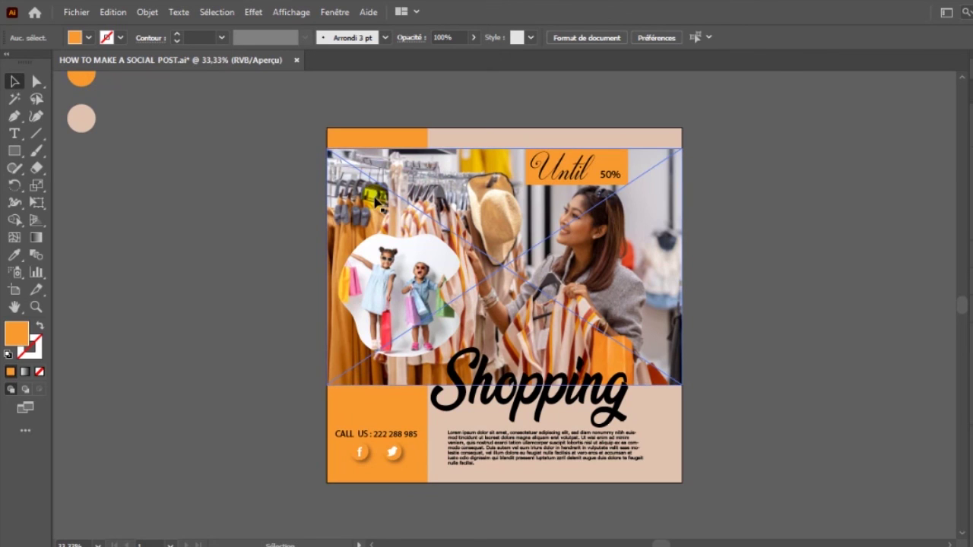
key("ctrl+minus")
left_click_drag(152, 109, 266, 266)
left_click(672, 235)
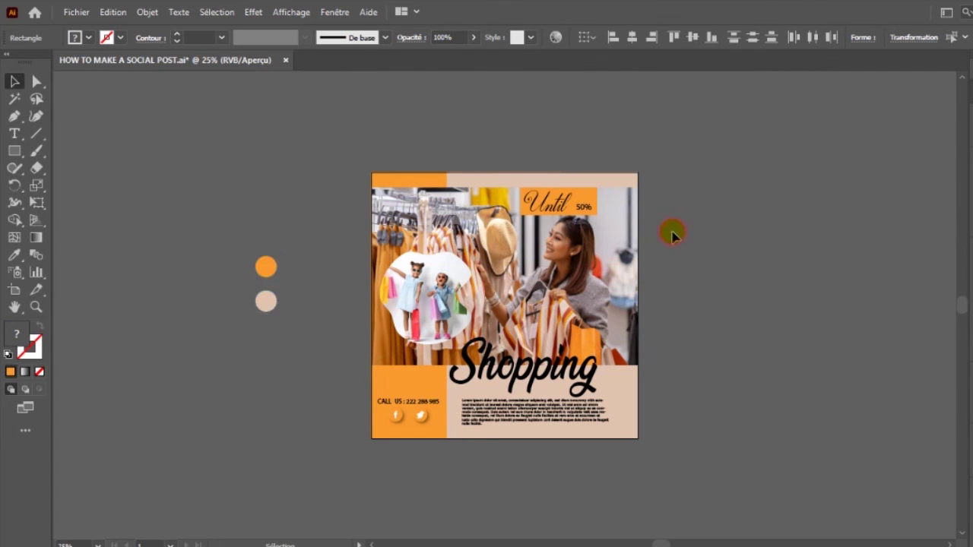